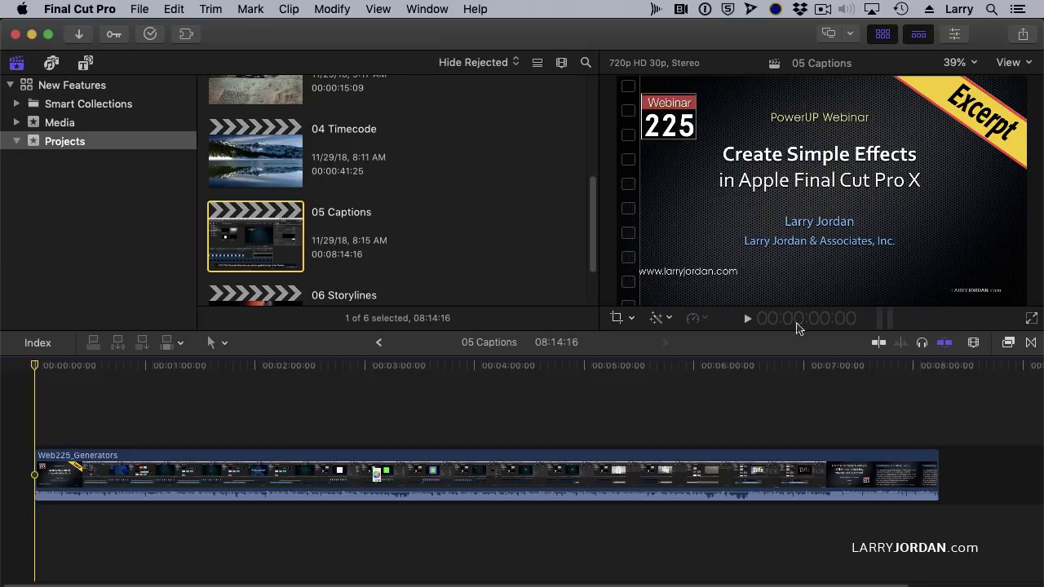
# Move the two movie files on the desktop to the Trash.
pyautogui.moveTo(750, 31); pyautogui.dragTo(661, 26)
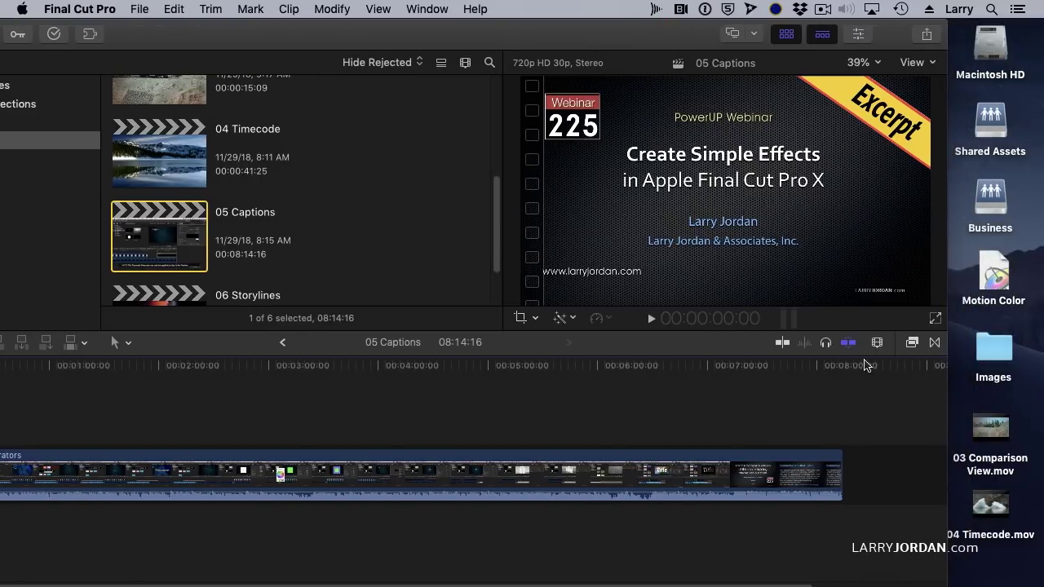
pyautogui.click(1001, 358)
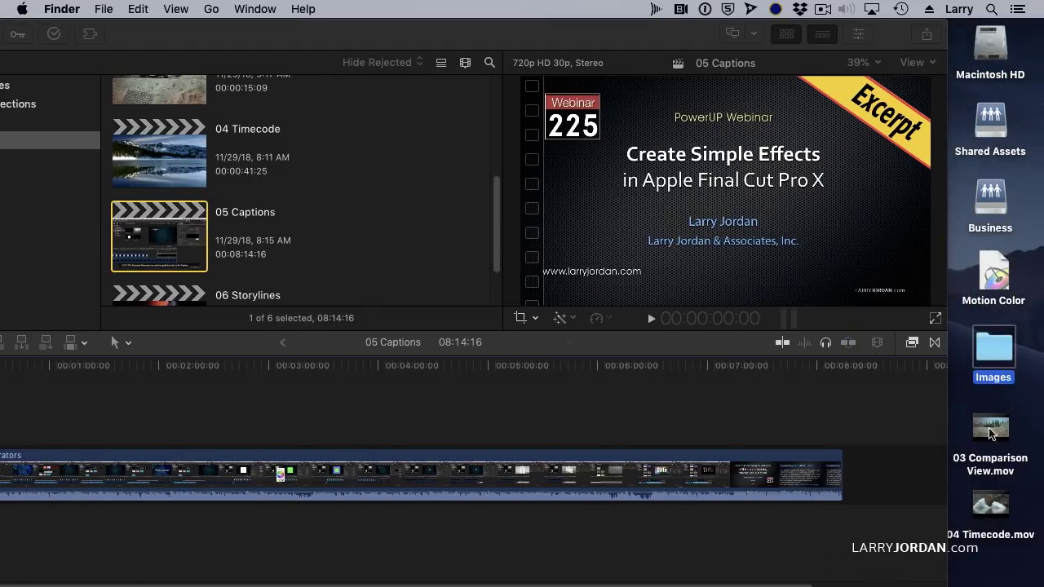
pyautogui.moveTo(971, 406); pyautogui.dragTo(990, 547)
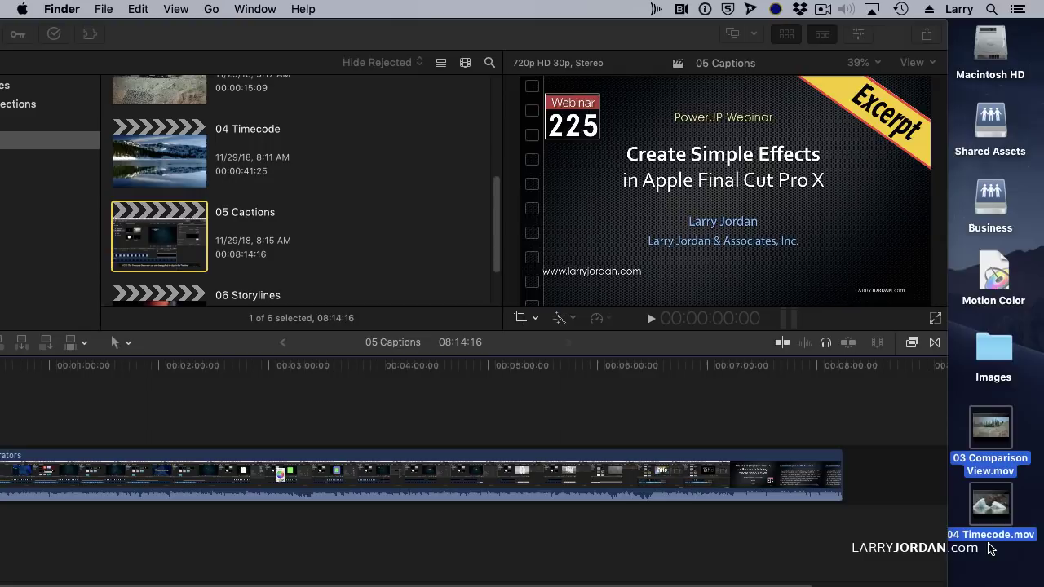
pyautogui.press('super+BackSpace')
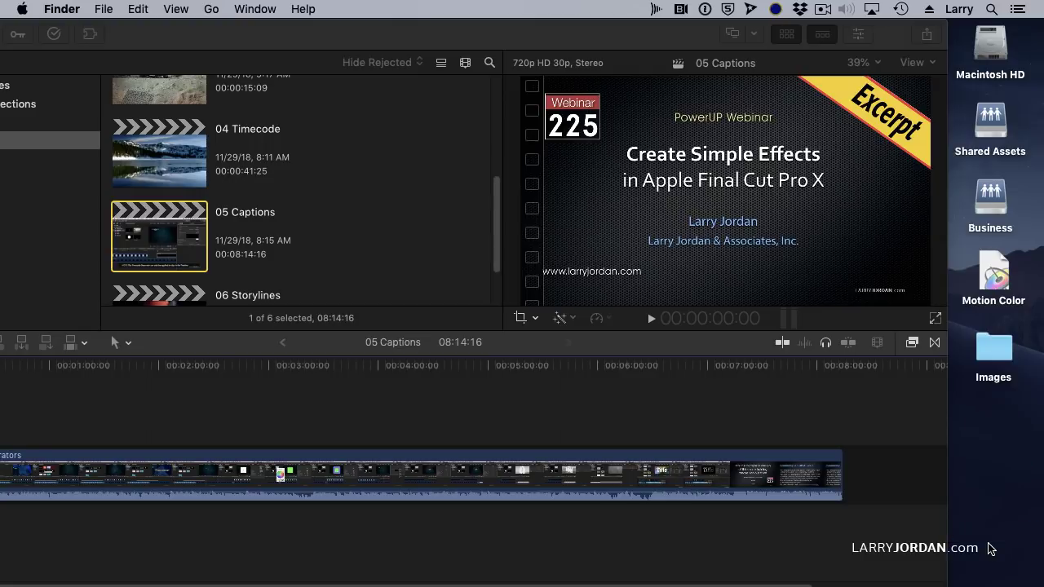
# Open the Images folder and bring up the context menu for Web225_Generators.srt.
pyautogui.doubleClick(982, 346)
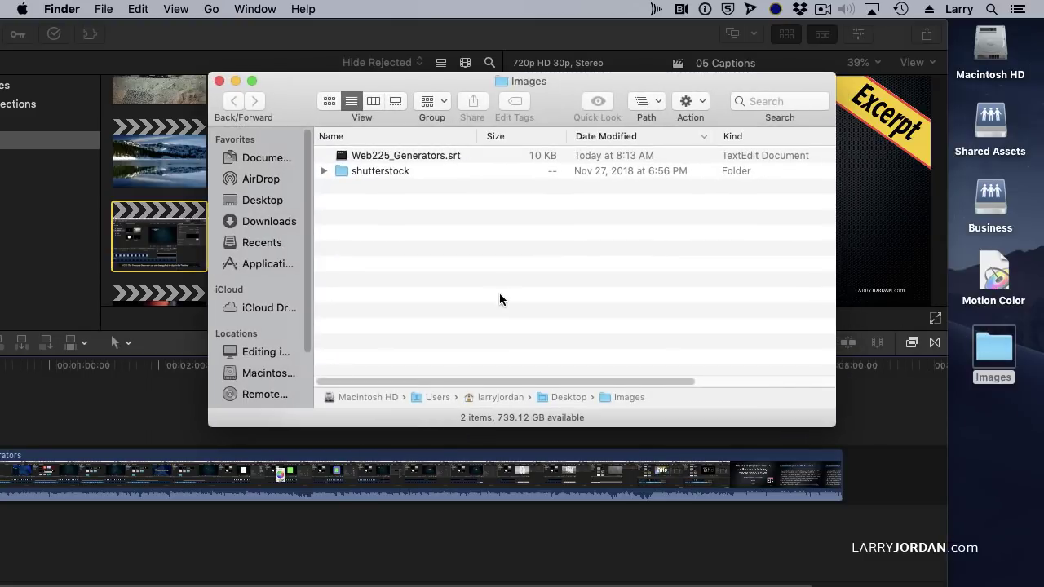
pyautogui.click(444, 156)
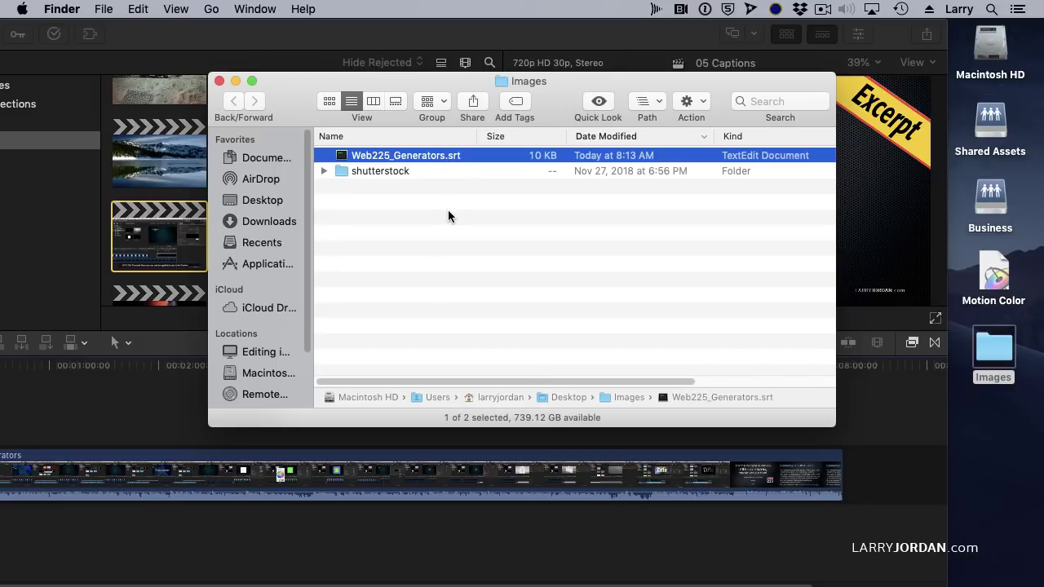
pyautogui.rightClick(345, 158)
# Open Web225_Generators.srt in TextEdit to read its numbered captions and timecodes.
pyautogui.moveTo(390, 177)
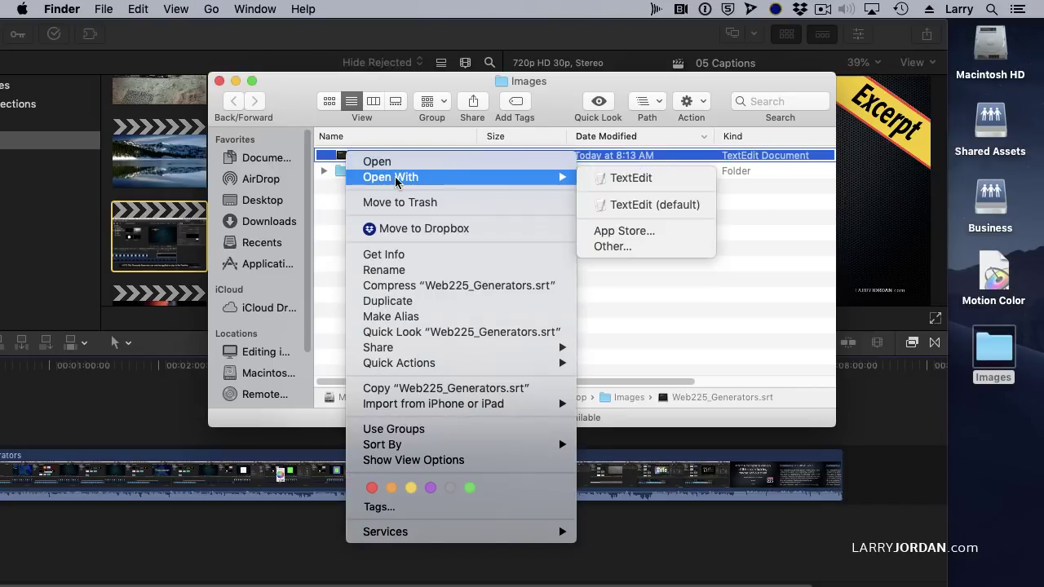
pyautogui.click(628, 178)
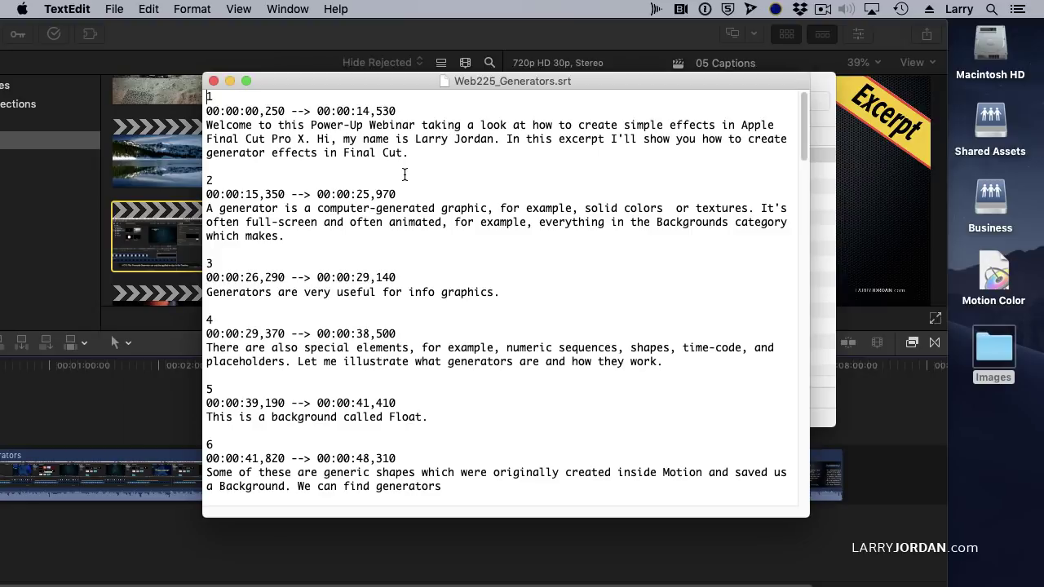
# Close TextEdit and the Images folder window, and slide Final Cut Pro back into place.
pyautogui.click(213, 80)
pyautogui.click(358, 296)
pyautogui.press('super+w')
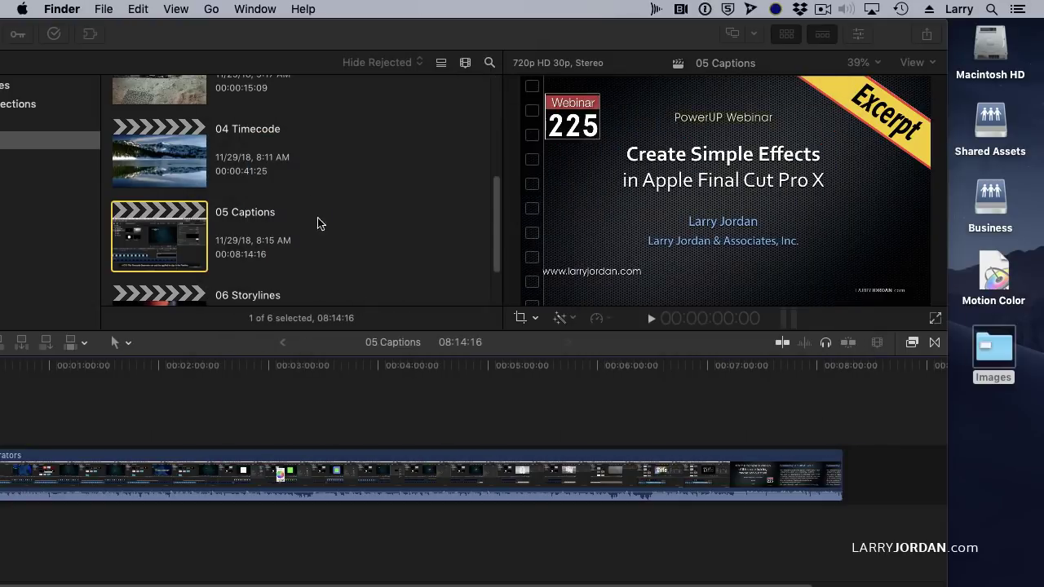
pyautogui.moveTo(279, 40); pyautogui.dragTo(375, 19)
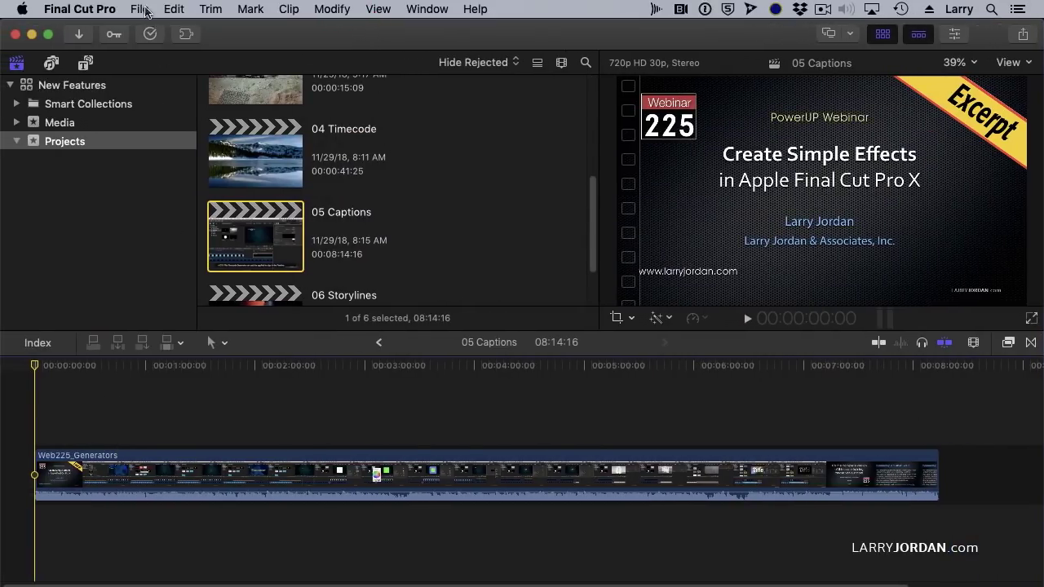
# Import Web225_Generators.srt from the Images folder as captions.
pyautogui.click(143, 10)
pyautogui.moveTo(326, 112)
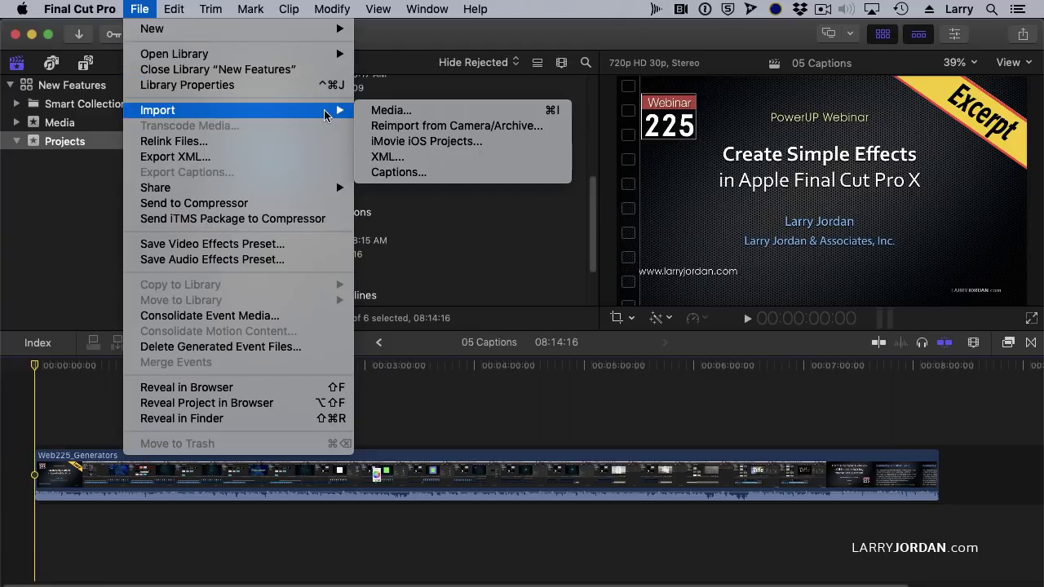
pyautogui.click(413, 174)
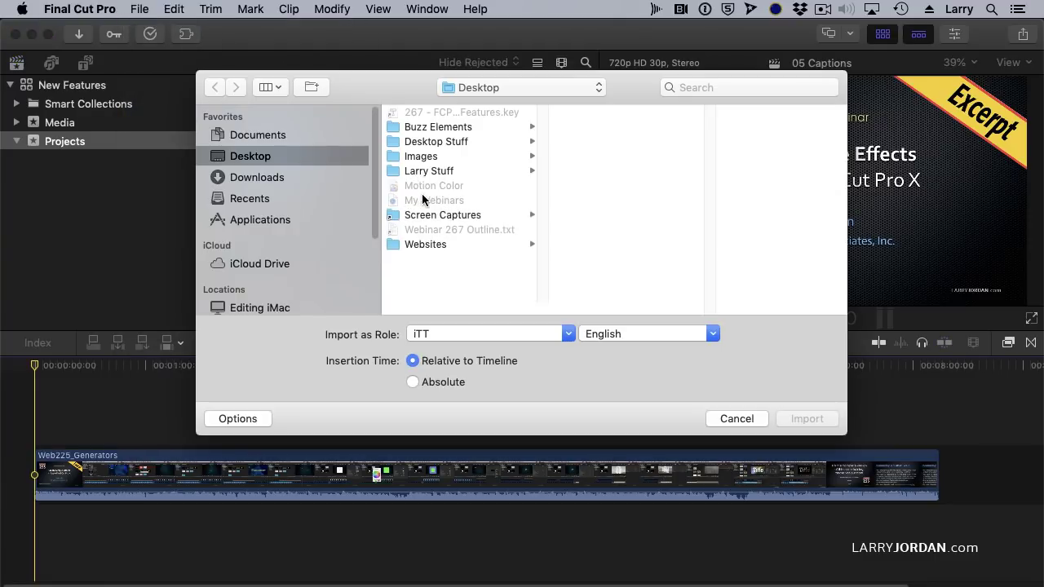
pyautogui.click(421, 156)
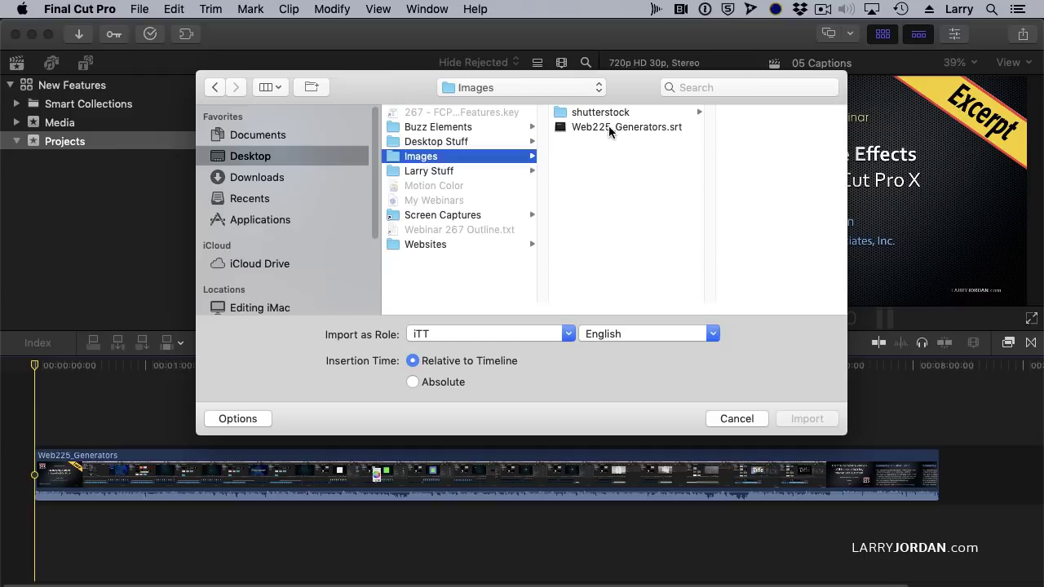
pyautogui.click(609, 126)
pyautogui.click(806, 418)
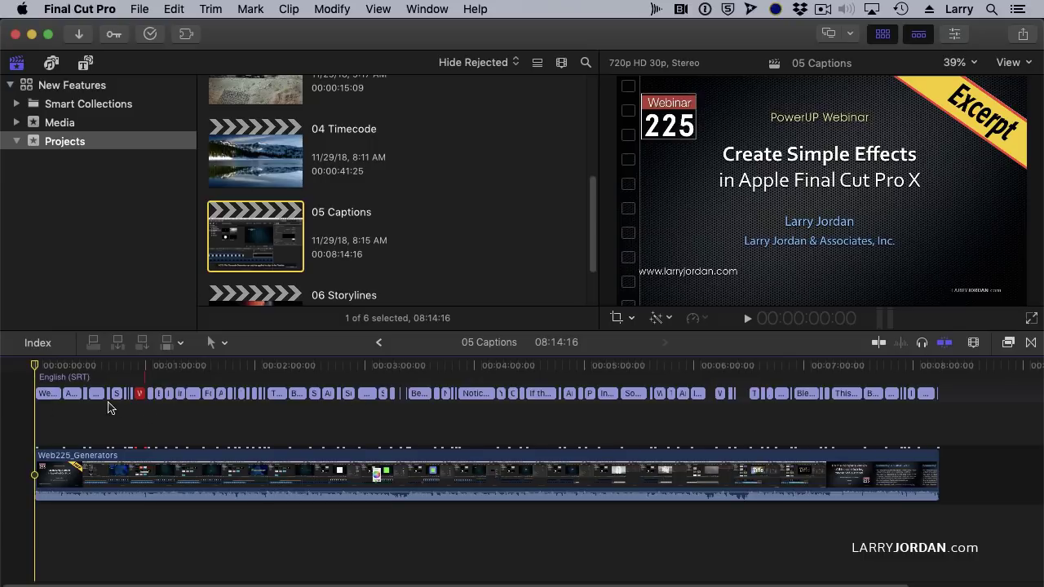
# Zoom the timeline, delete the red caption near one minute, and open the first caption's text.
pyautogui.press('super+equal')
pyautogui.press('super+equal')
pyautogui.press('super+equal')
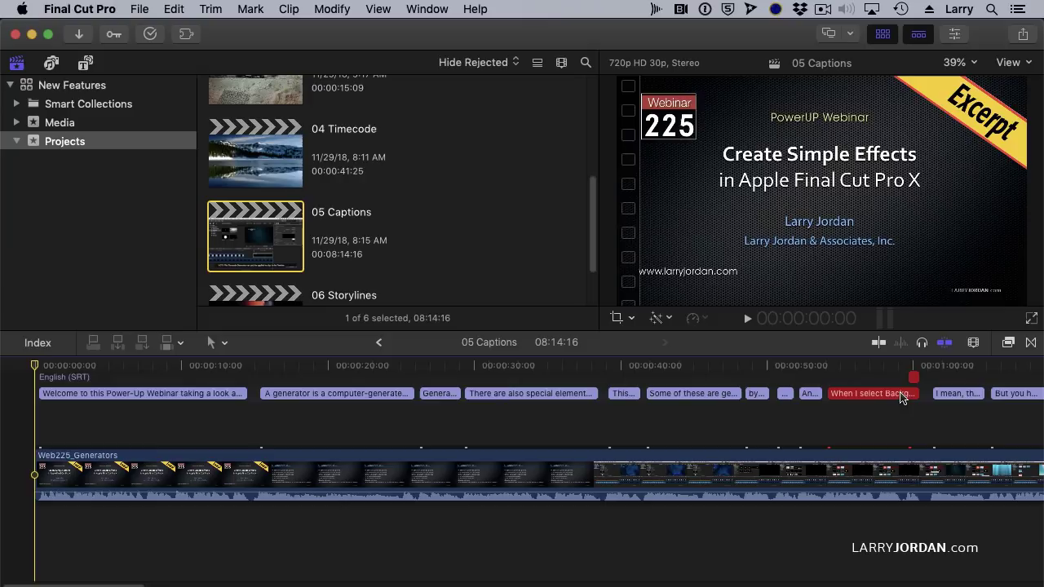
pyautogui.click(901, 395)
pyautogui.press('Delete')
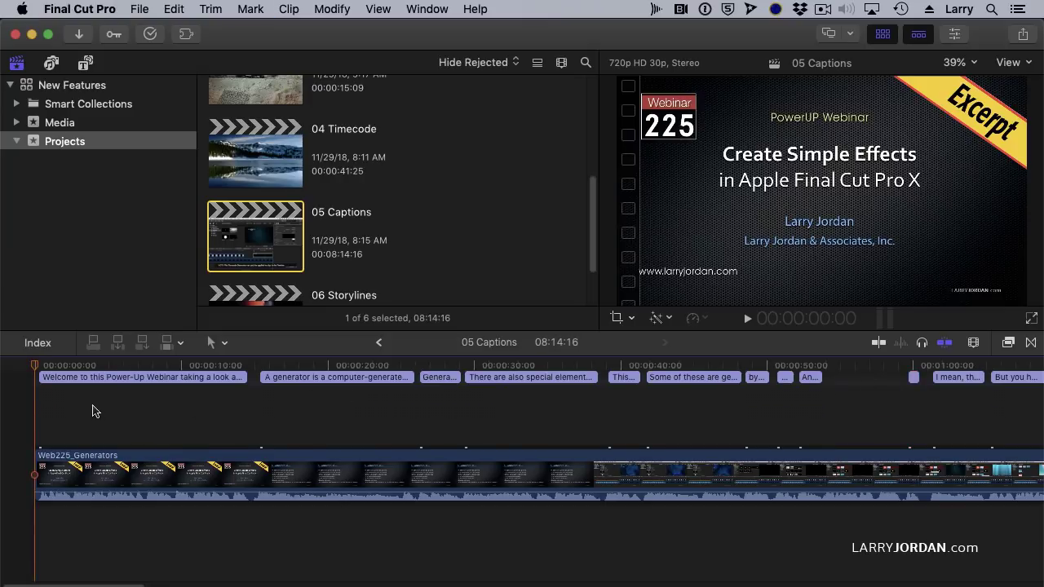
pyautogui.doubleClick(65, 383)
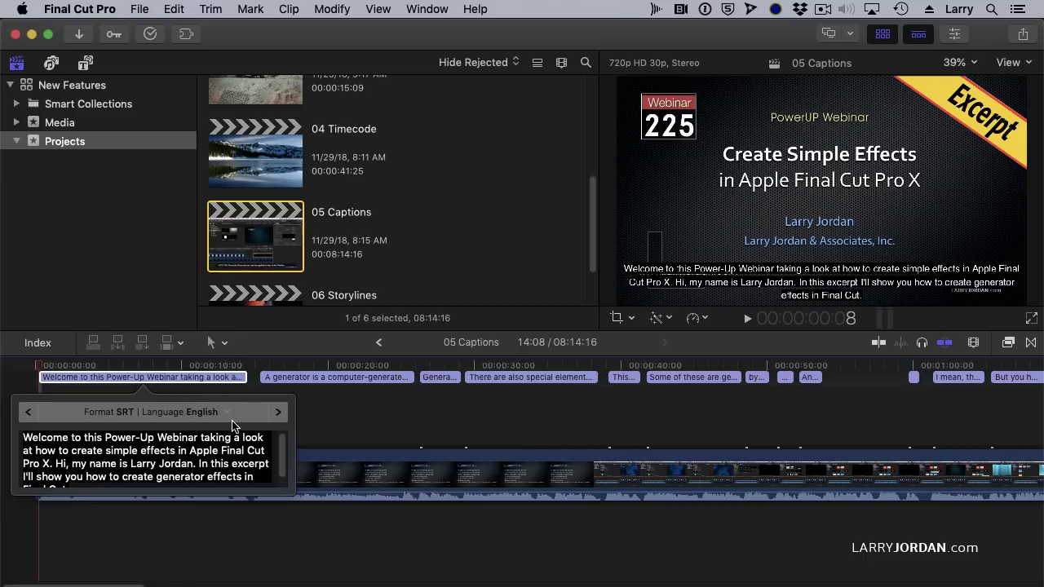
# Close the caption editor and play from the start to find the first phrase break.
pyautogui.click(361, 432)
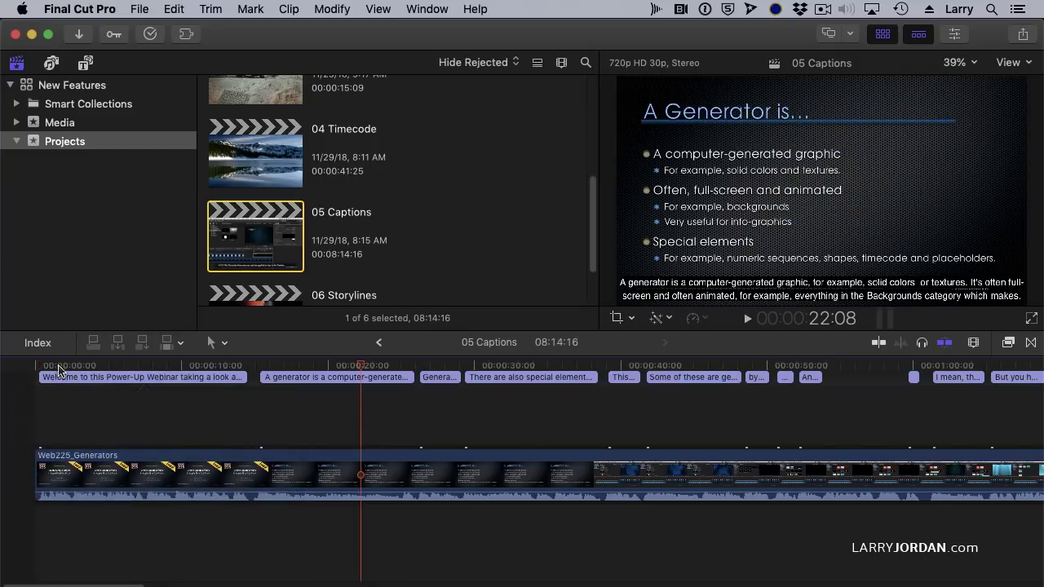
pyautogui.press('Home')
pyautogui.press('space')
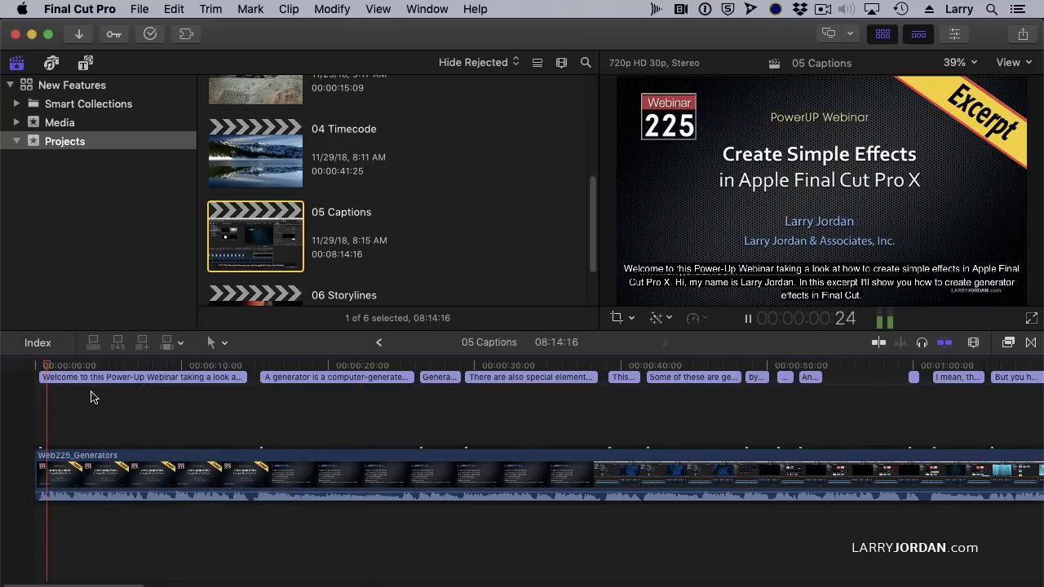
pyautogui.press('space')
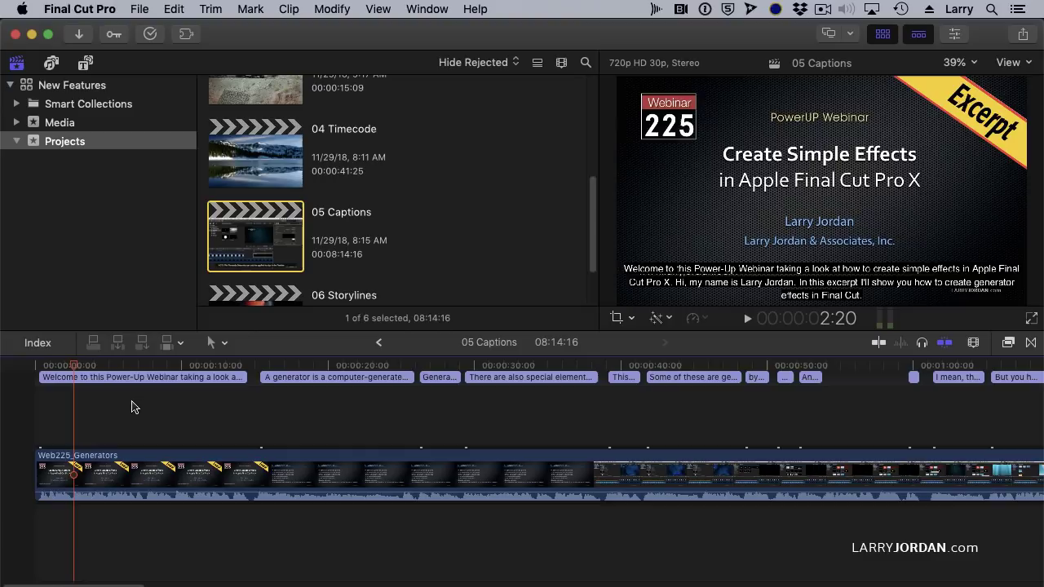
pyautogui.click(73, 366)
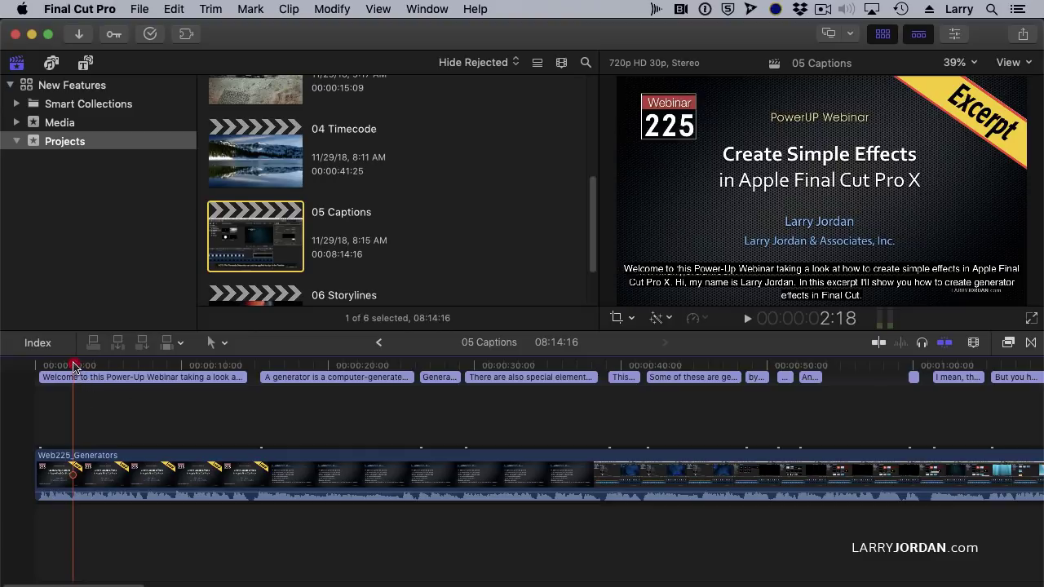
# Blade the first caption at the playhead and at two more phrase breaks during playback.
pyautogui.press('r')
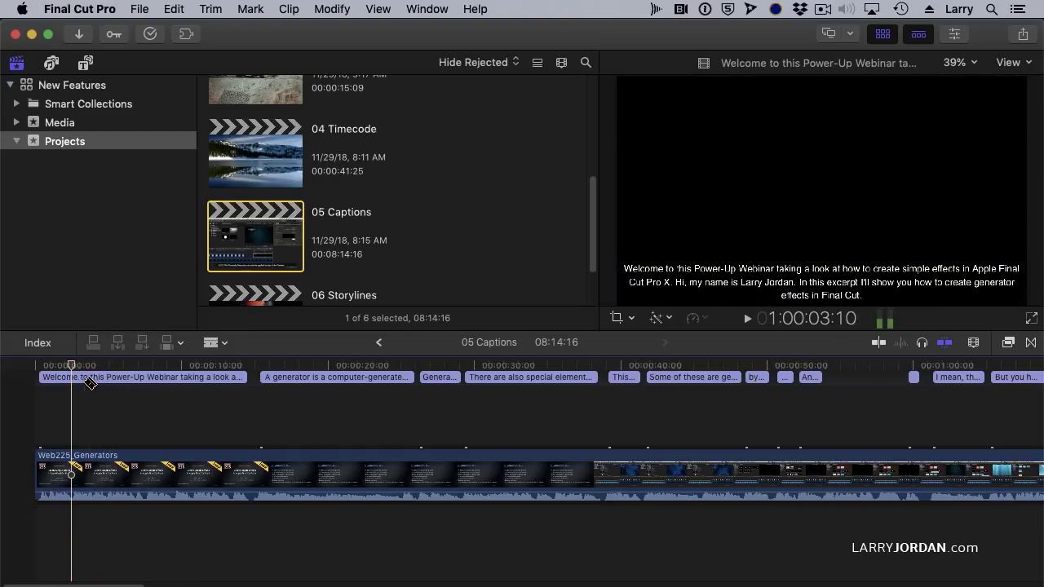
pyautogui.click(72, 378)
pyautogui.press('space')
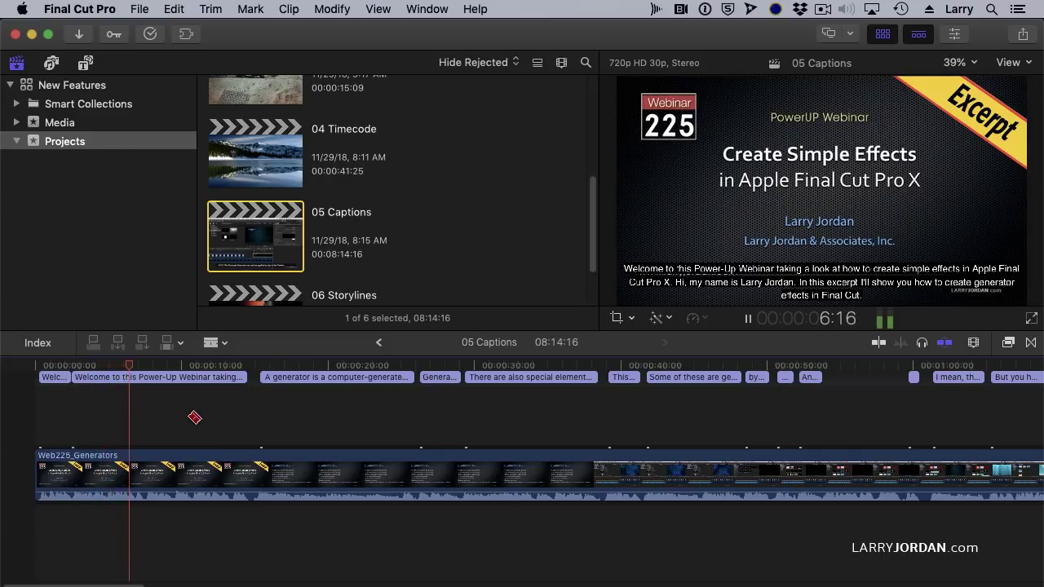
pyautogui.press('super+b')
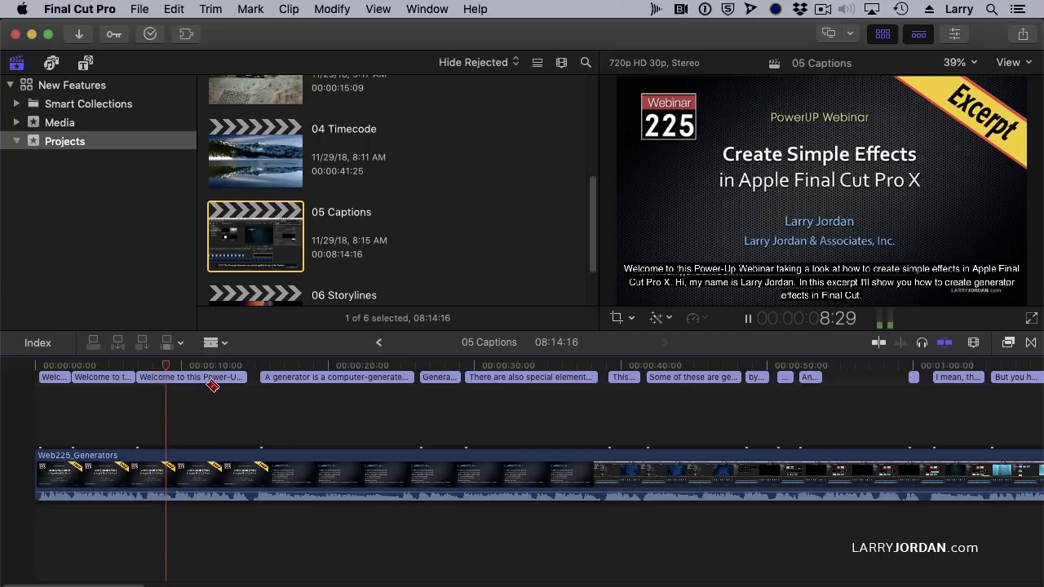
pyautogui.press('space')
pyautogui.press('super+b')
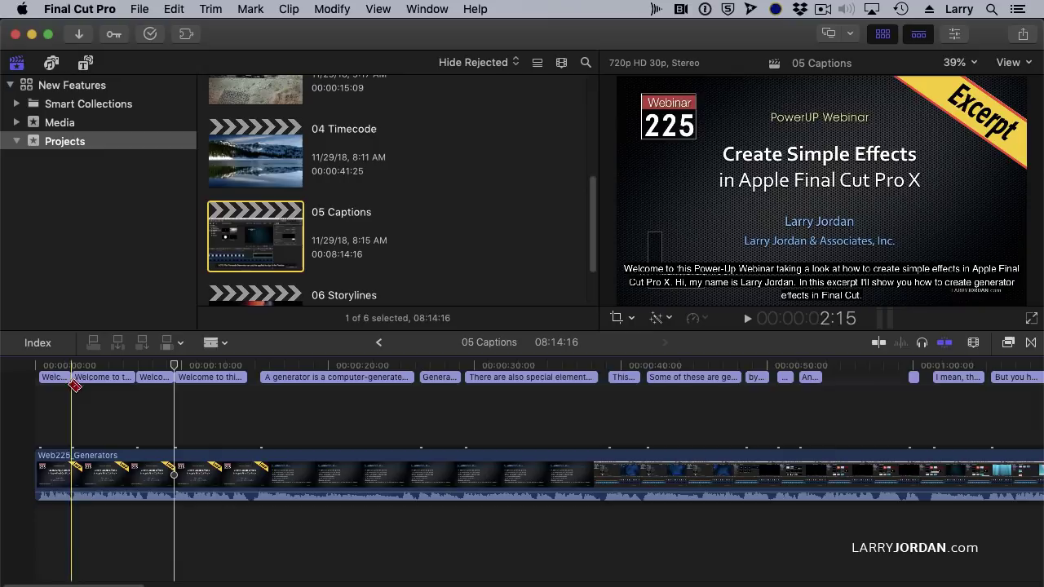
# Trim the first two caption pieces so each keeps only its own phrase.
pyautogui.doubleClick(54, 378)
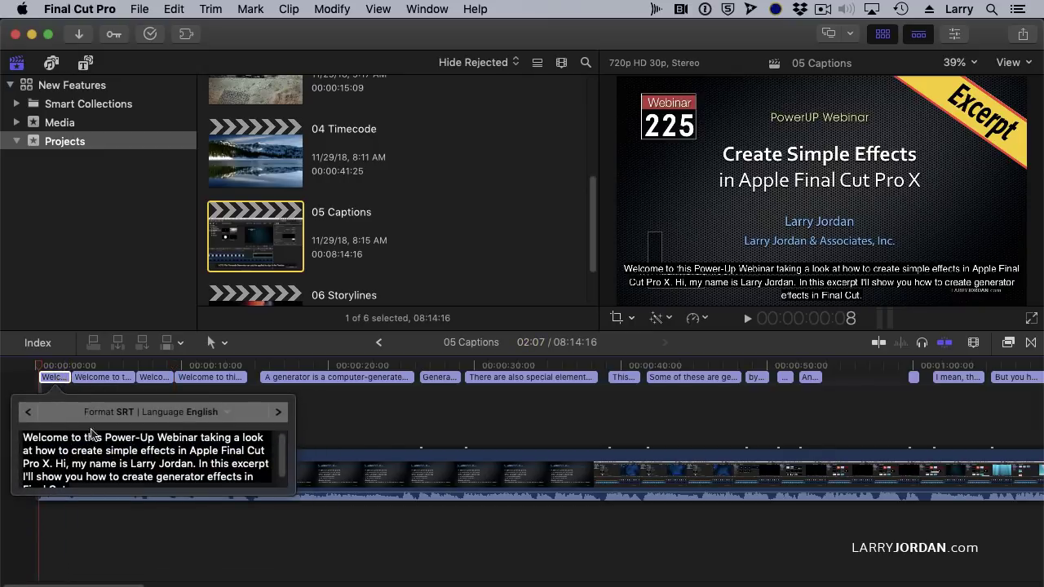
pyautogui.moveTo(201, 438); pyautogui.dragTo(264, 507)
pyautogui.press('super+x')
pyautogui.click(102, 377)
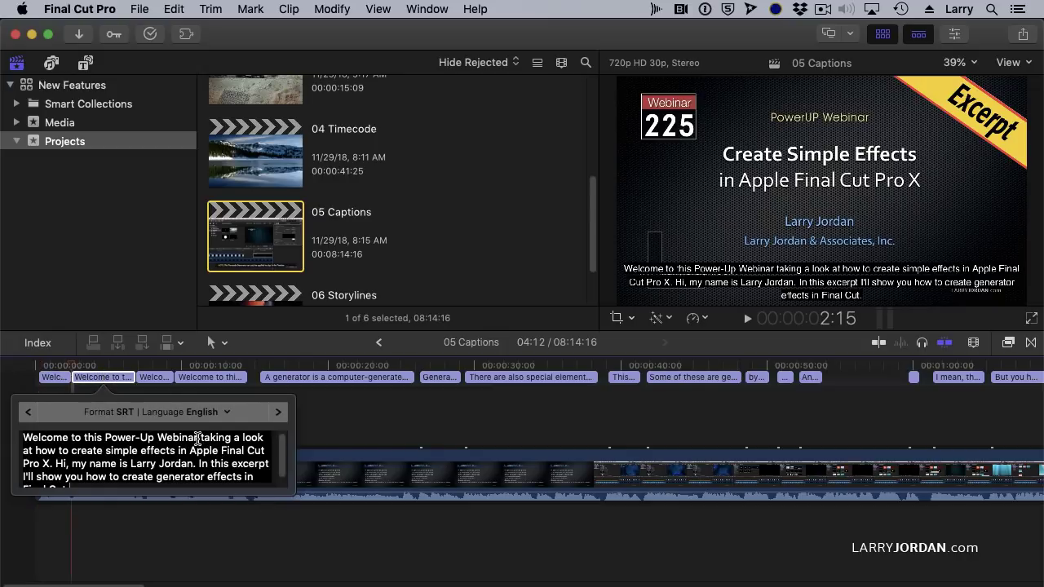
pyautogui.moveTo(201, 438); pyautogui.dragTo(23, 437)
pyautogui.press('BackSpace')
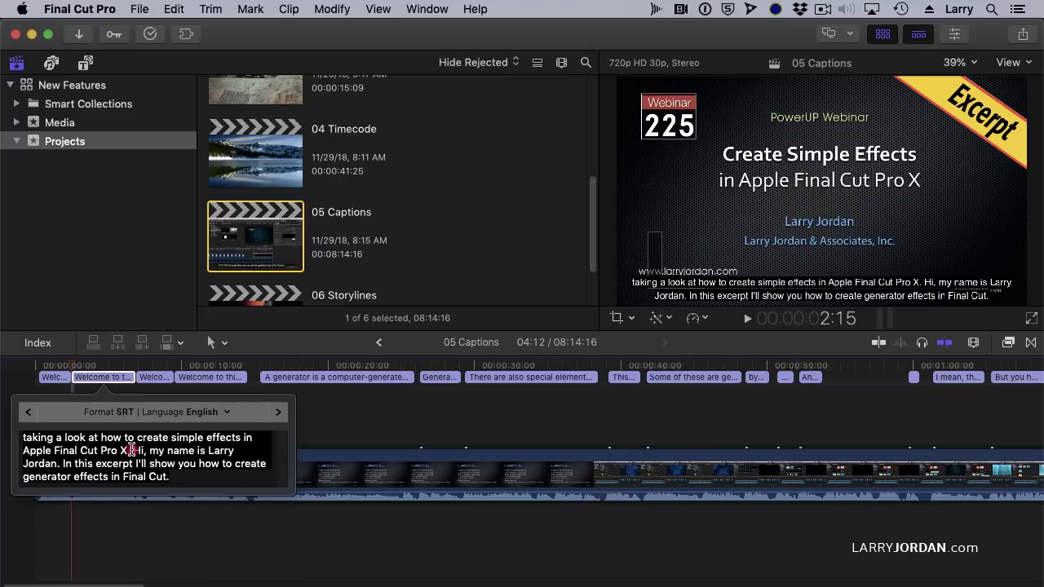
pyautogui.moveTo(132, 450); pyautogui.dragTo(179, 477)
pyautogui.press('BackSpace')
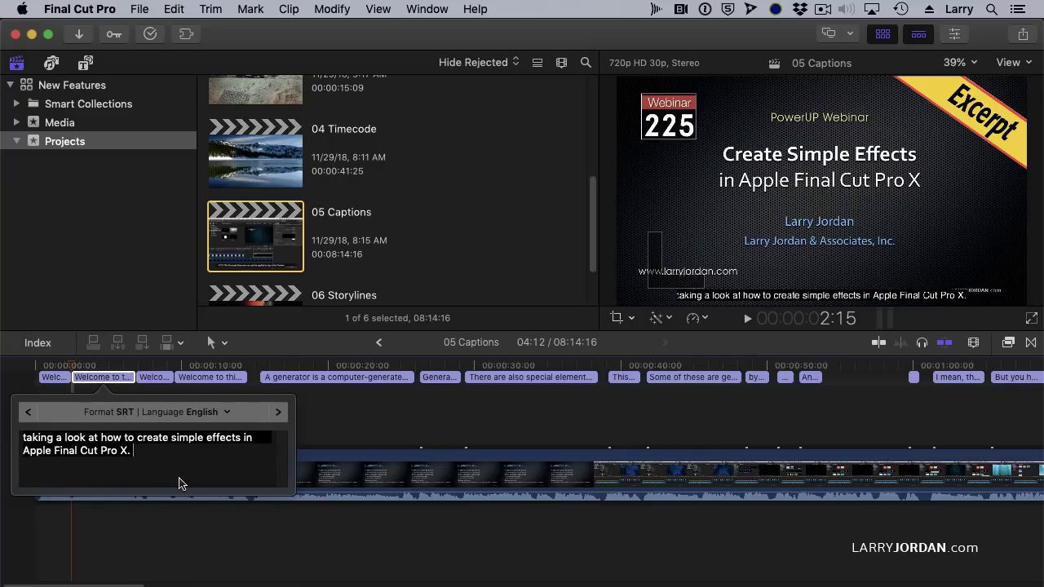
# Reduce the third caption to only the speaker's self-introduction.
pyautogui.click(163, 379)
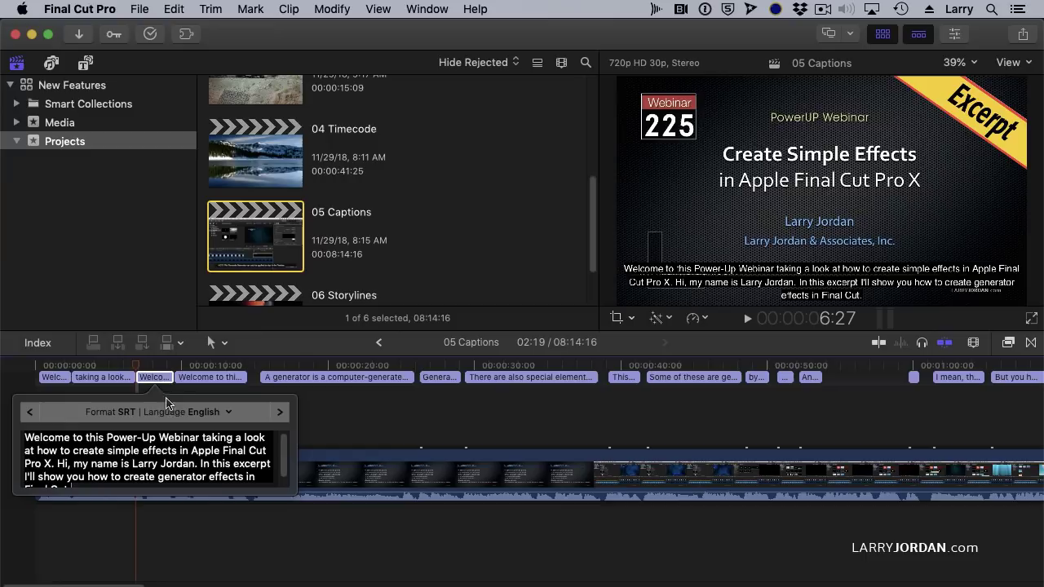
pyautogui.moveTo(59, 461); pyautogui.dragTo(25, 438)
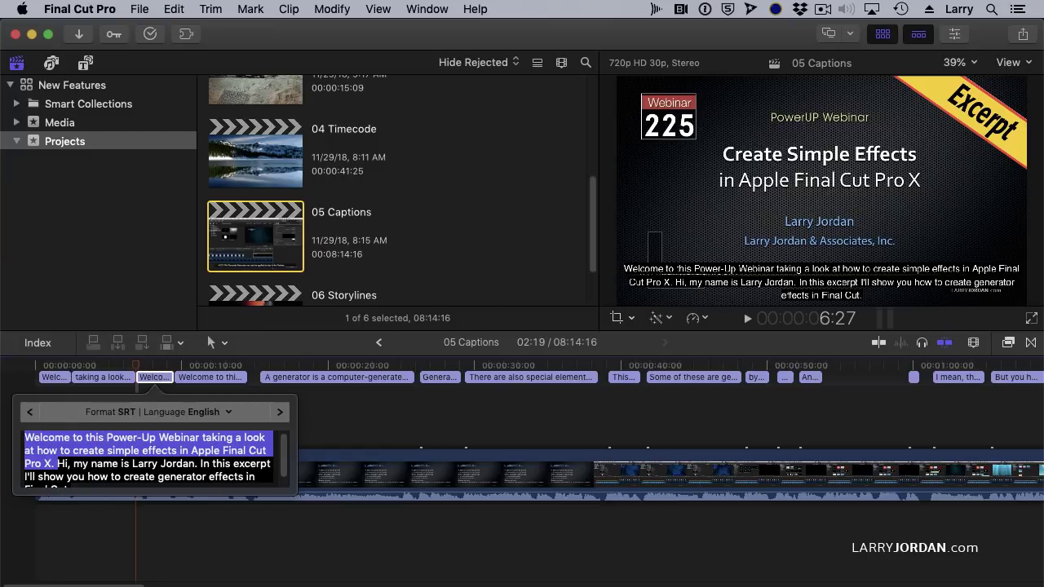
pyautogui.press('BackSpace')
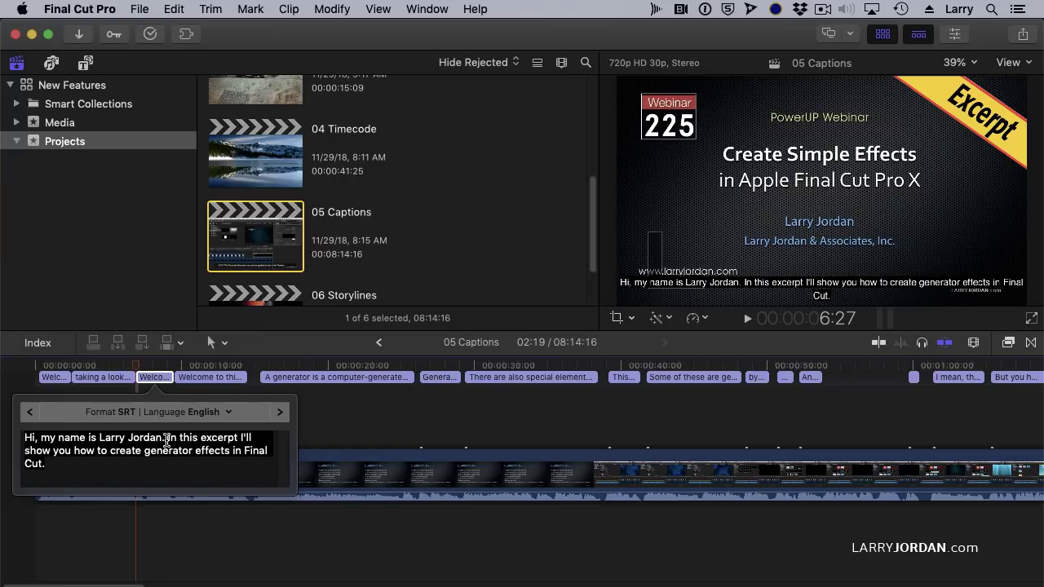
pyautogui.moveTo(166, 440); pyautogui.dragTo(165, 495)
pyautogui.press('BackSpace')
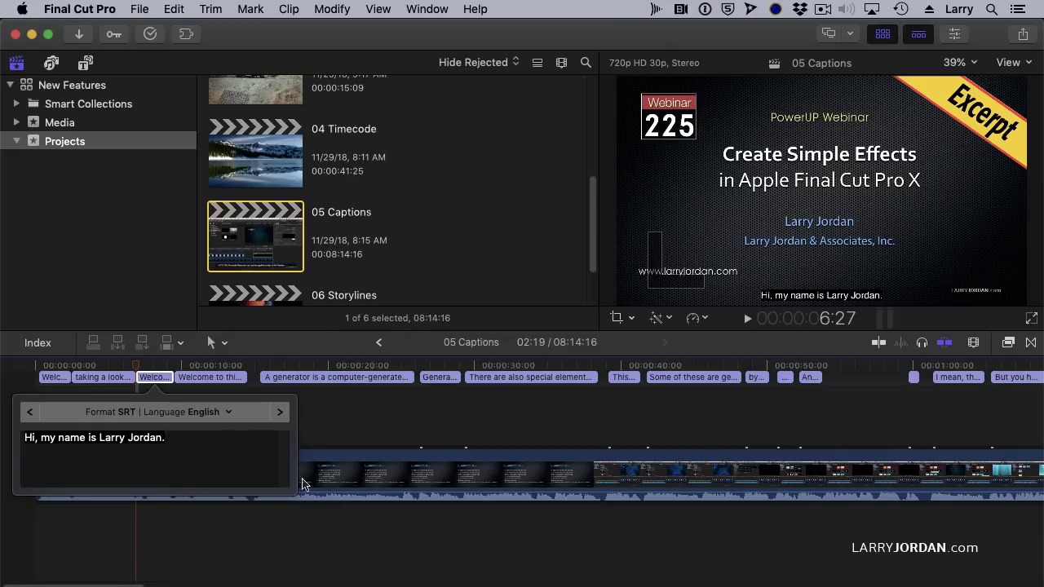
# Cut the opening sentences from the fourth caption, leaving only the generator-effects sentence.
pyautogui.doubleClick(203, 378)
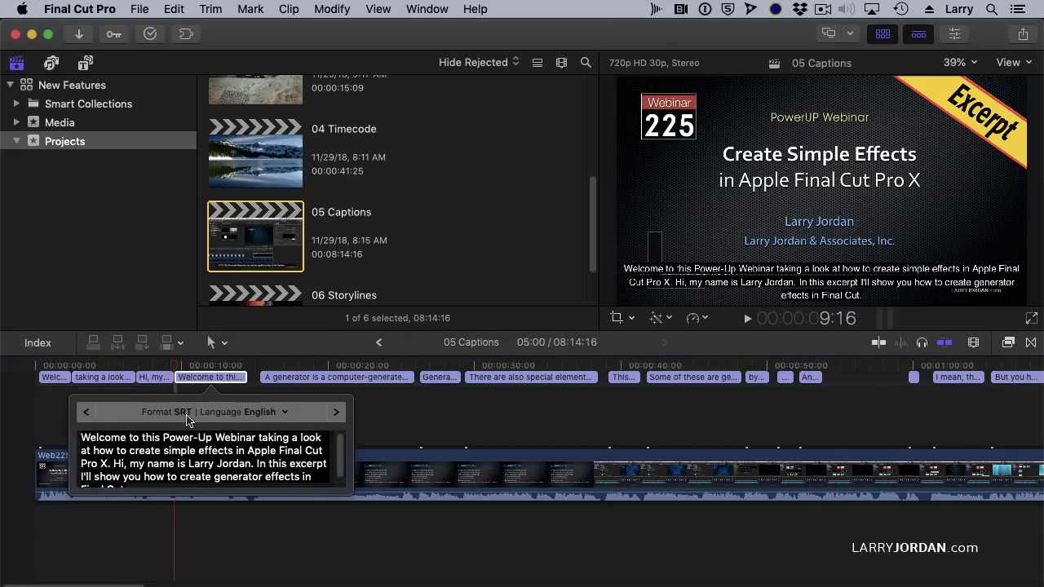
pyautogui.click(245, 475)
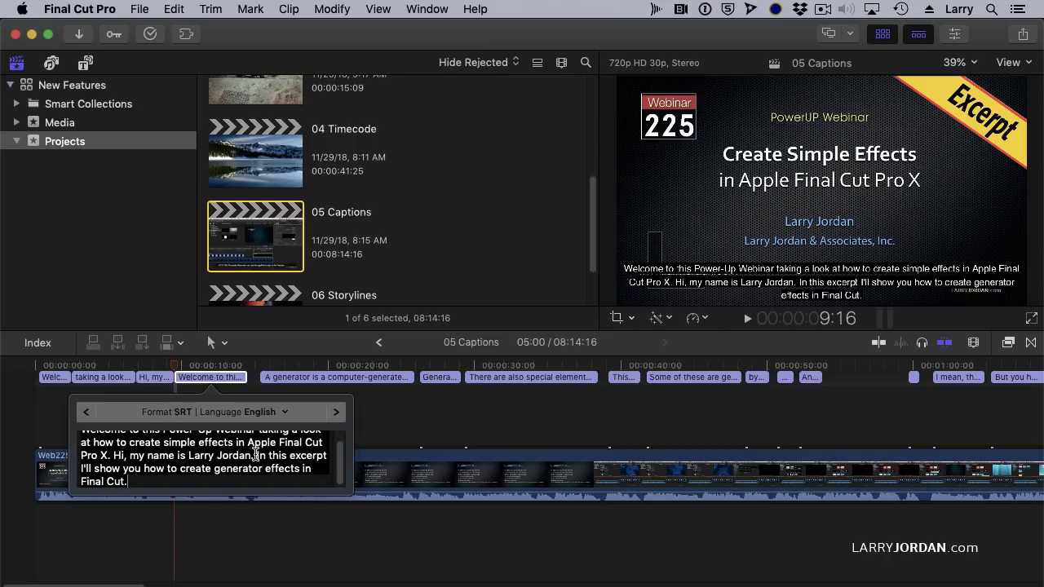
pyautogui.moveTo(255, 454); pyautogui.dragTo(116, 422)
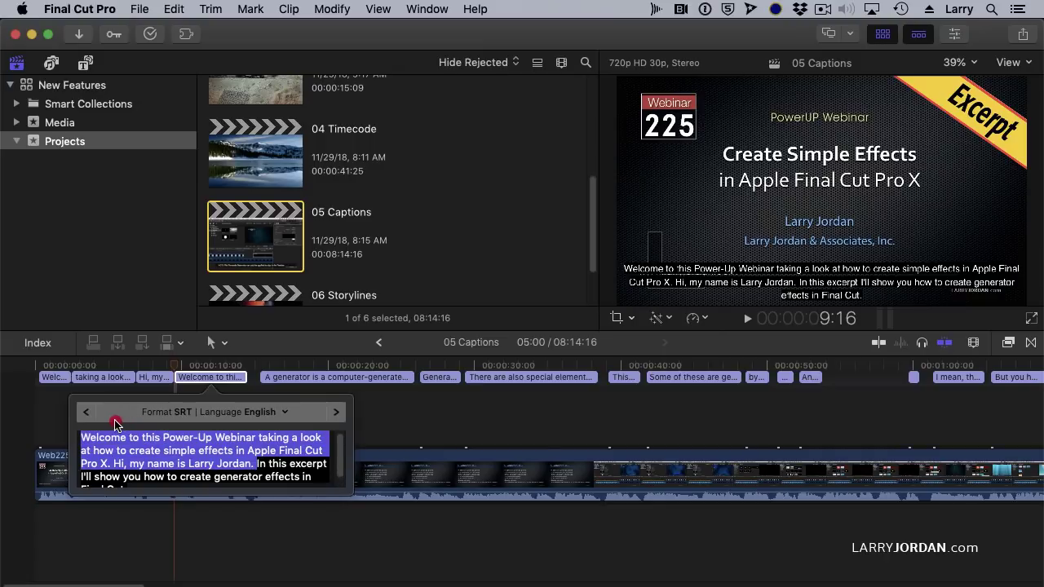
pyautogui.press('super+x')
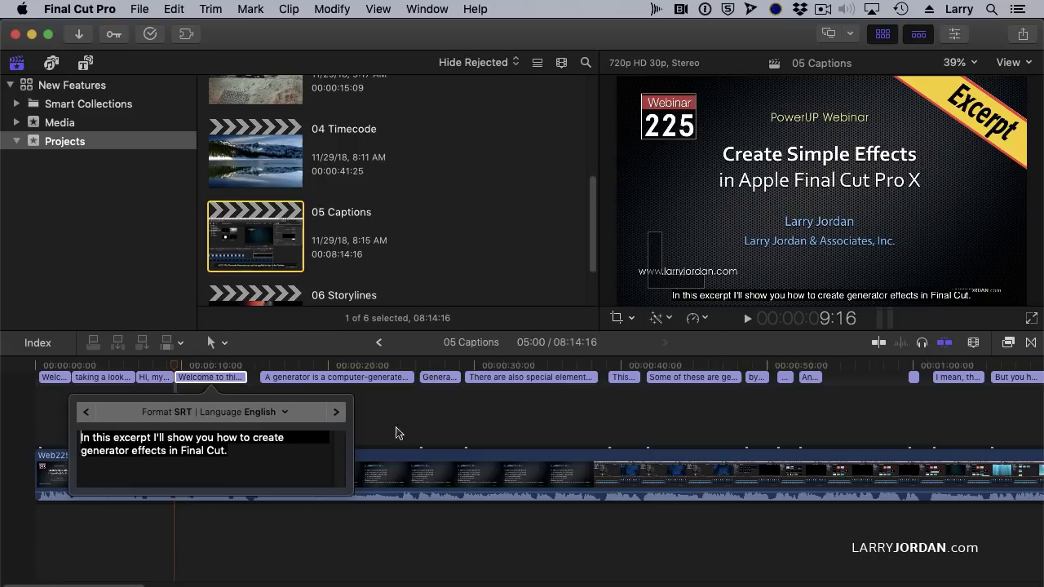
pyautogui.click(410, 422)
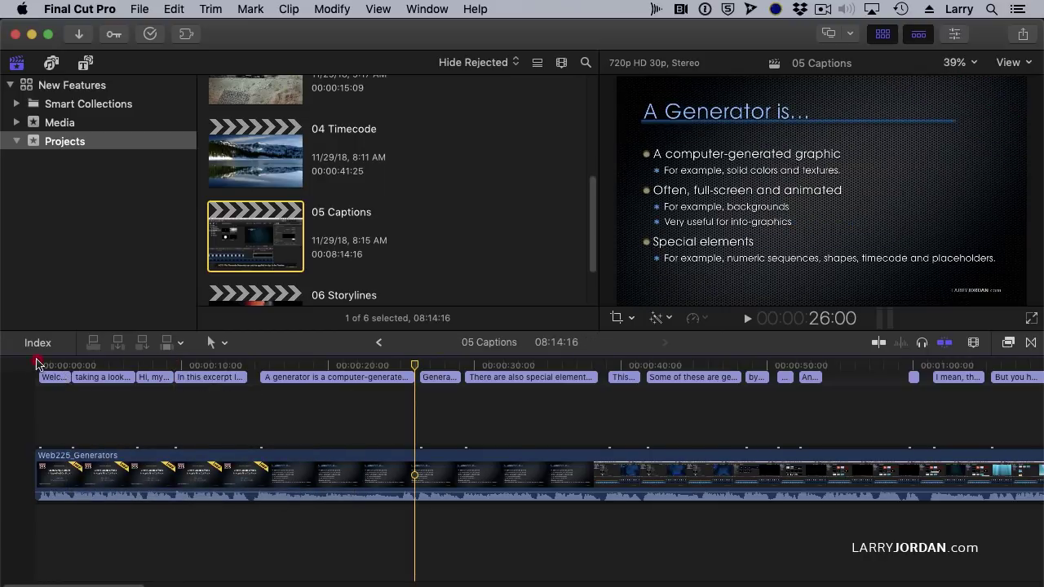
pyautogui.click(37, 365)
pyautogui.press('space')
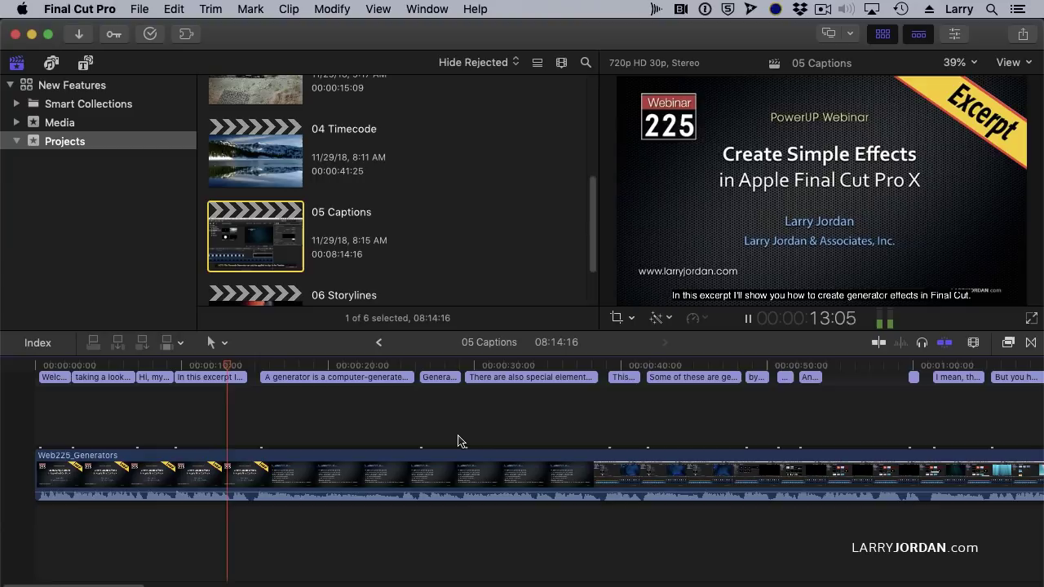
pyautogui.press('space')
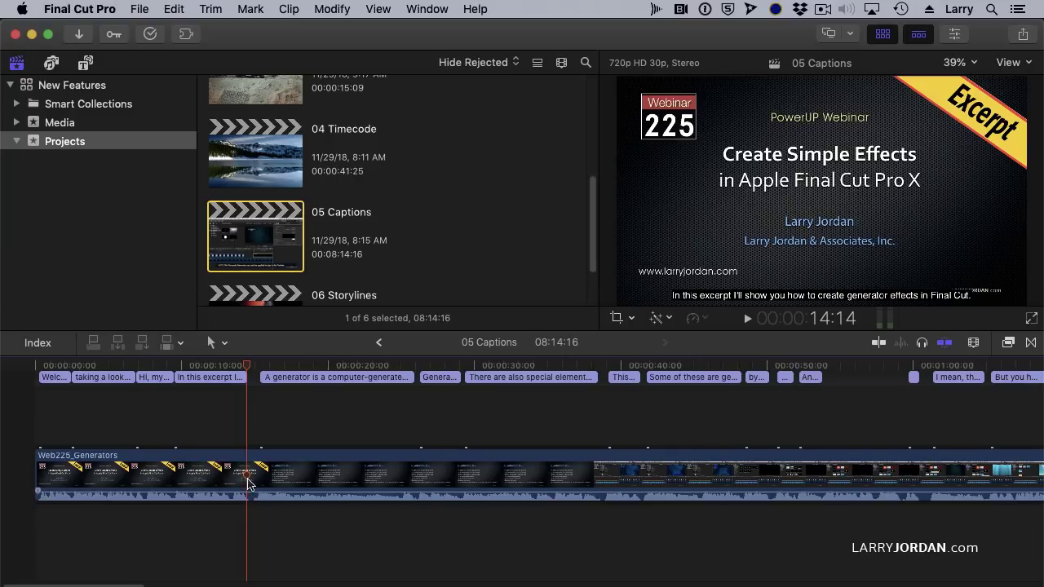
# Mark the first clip's 14 seconds as a range and open the Master File export settings.
pyautogui.press('r')
pyautogui.moveTo(248, 482); pyautogui.dragTo(19, 489)
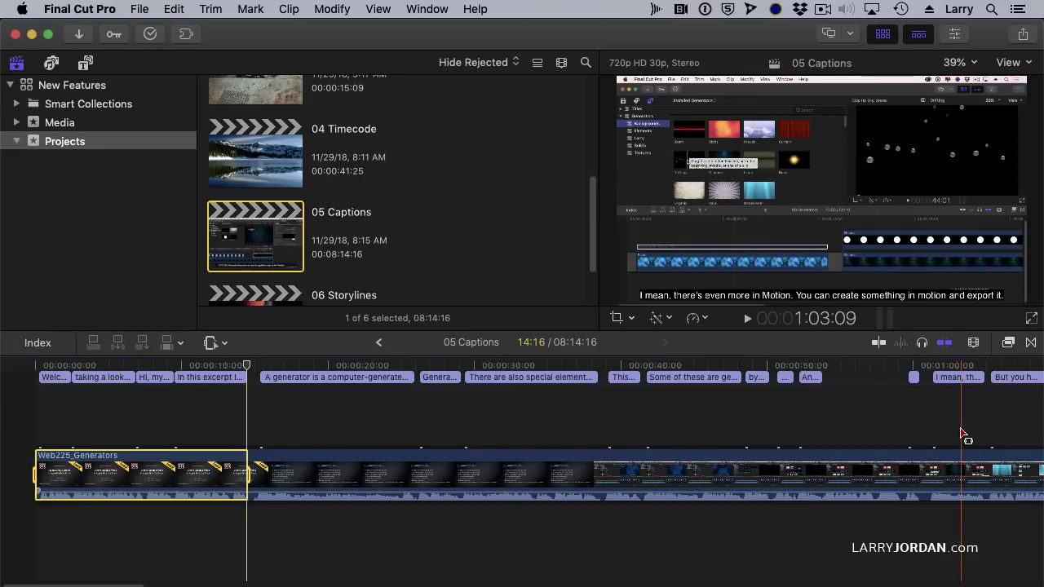
pyautogui.click(135, 8)
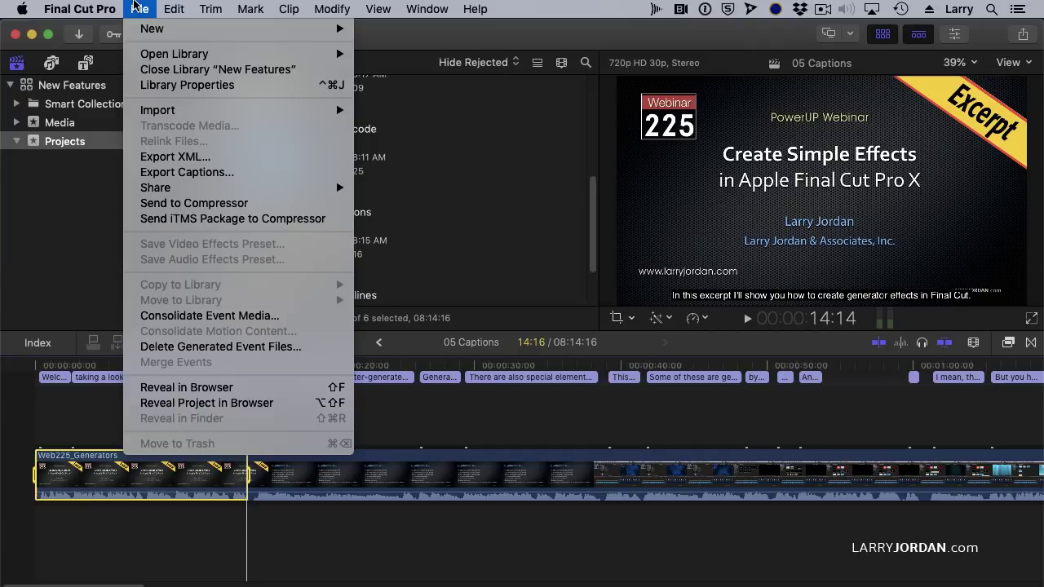
pyautogui.moveTo(175, 189)
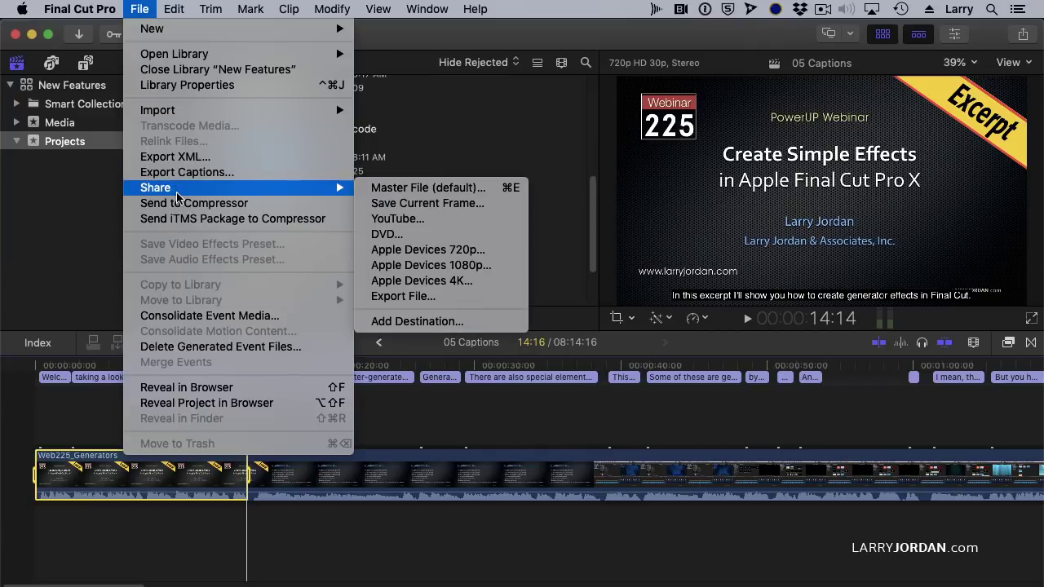
pyautogui.click(407, 187)
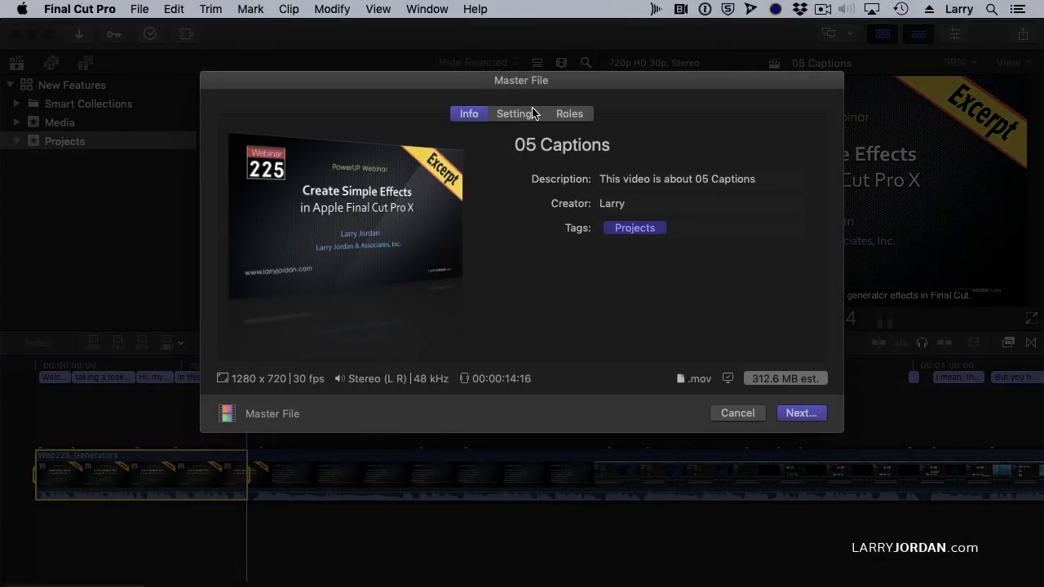
pyautogui.click(532, 111)
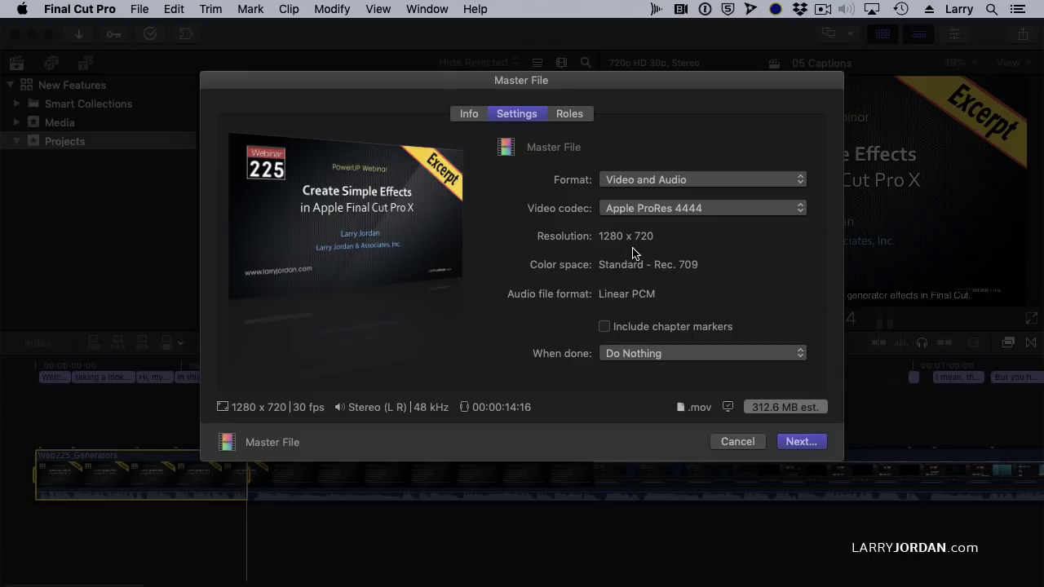
# Export each SRT language as a separate file and burn English (SRT) captions into the video.
pyautogui.click(570, 113)
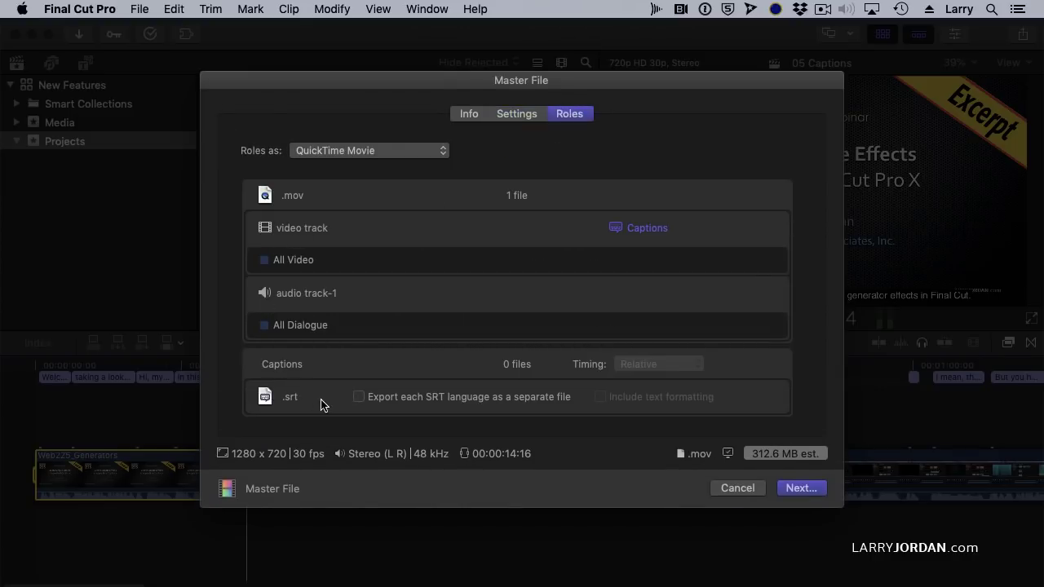
pyautogui.click(359, 398)
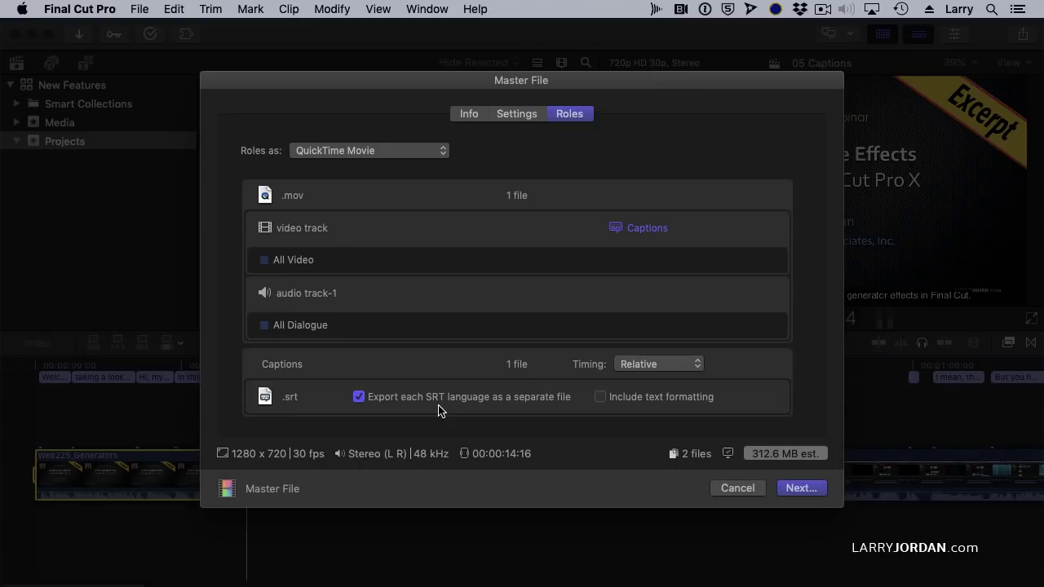
pyautogui.click(646, 229)
pyautogui.click(541, 137)
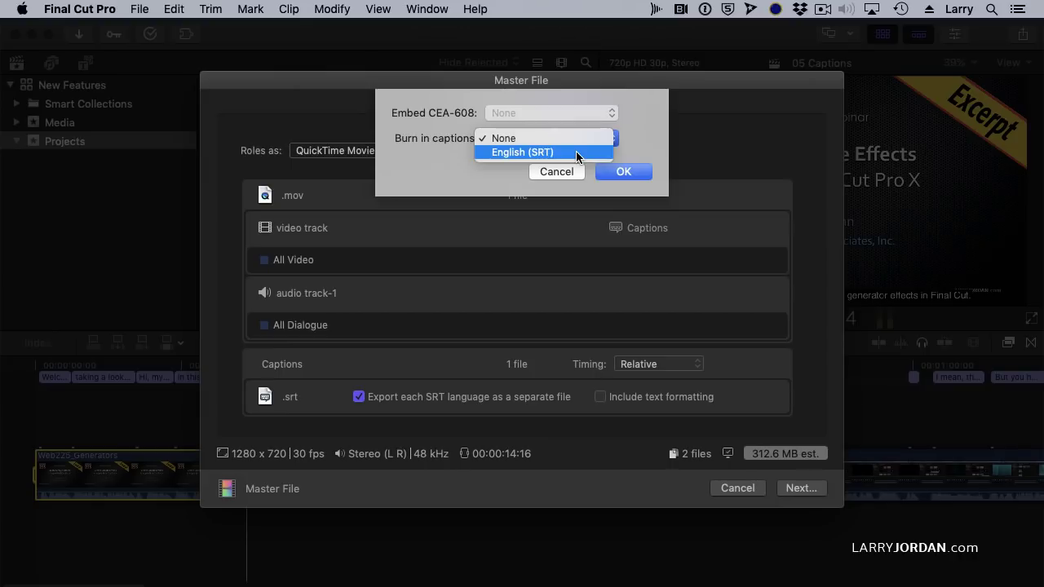
pyautogui.click(576, 152)
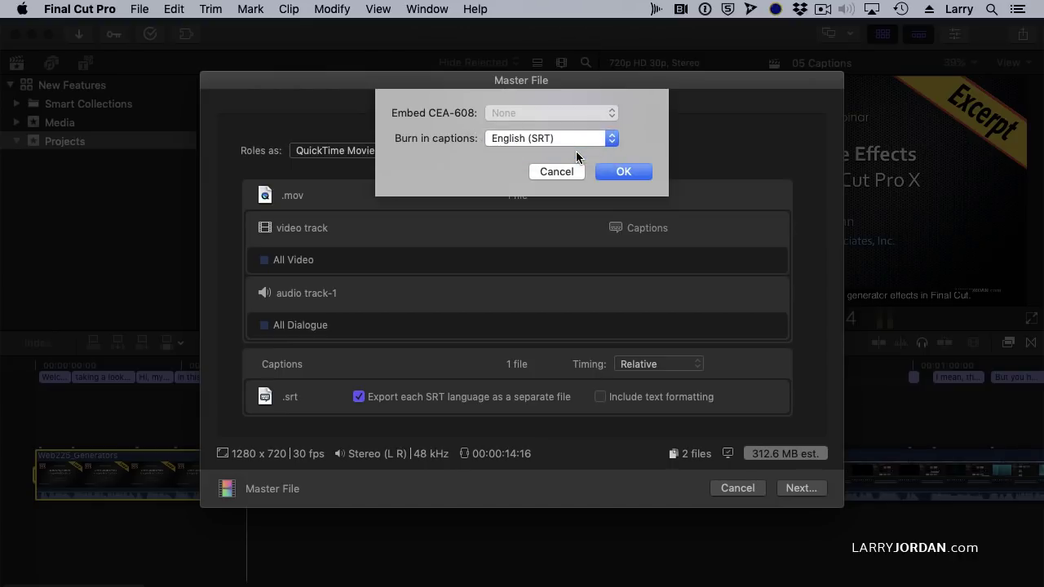
pyautogui.click(642, 175)
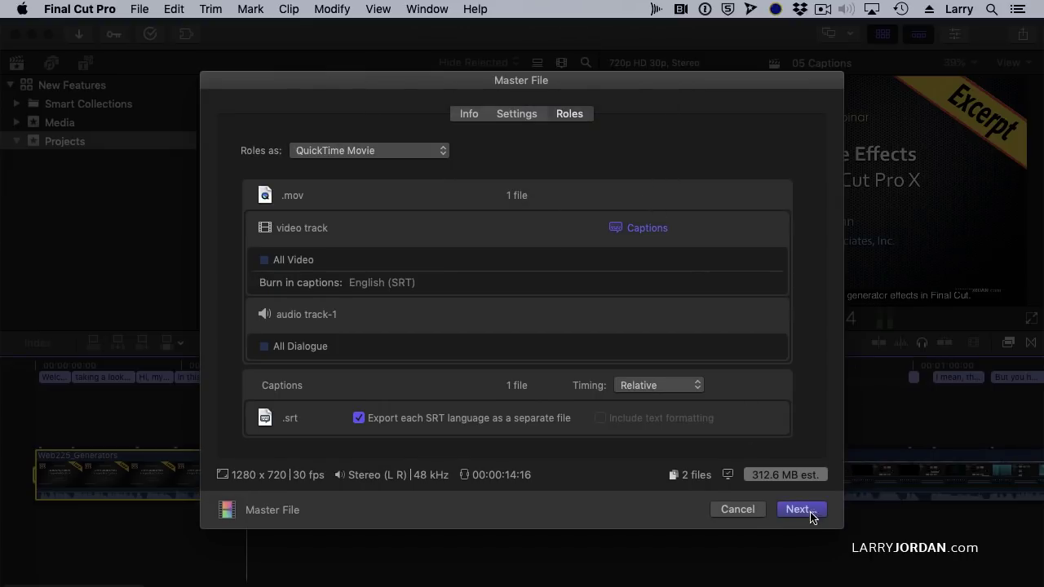
# Save the export to the Desktop, check its progress in Background Tasks, and resize the window.
pyautogui.click(799, 510)
pyautogui.click(619, 184)
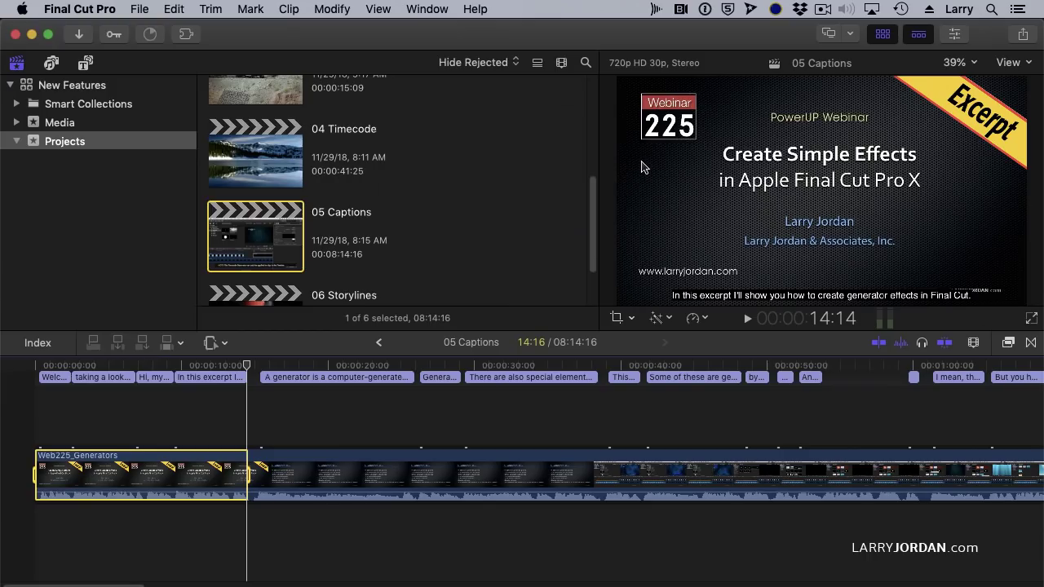
pyautogui.click(149, 34)
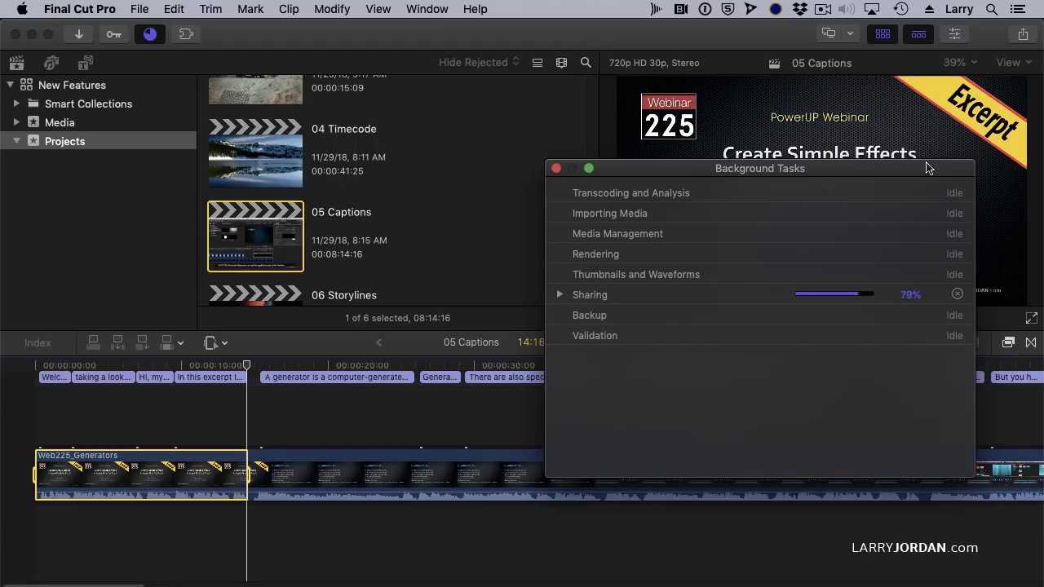
pyautogui.click(556, 168)
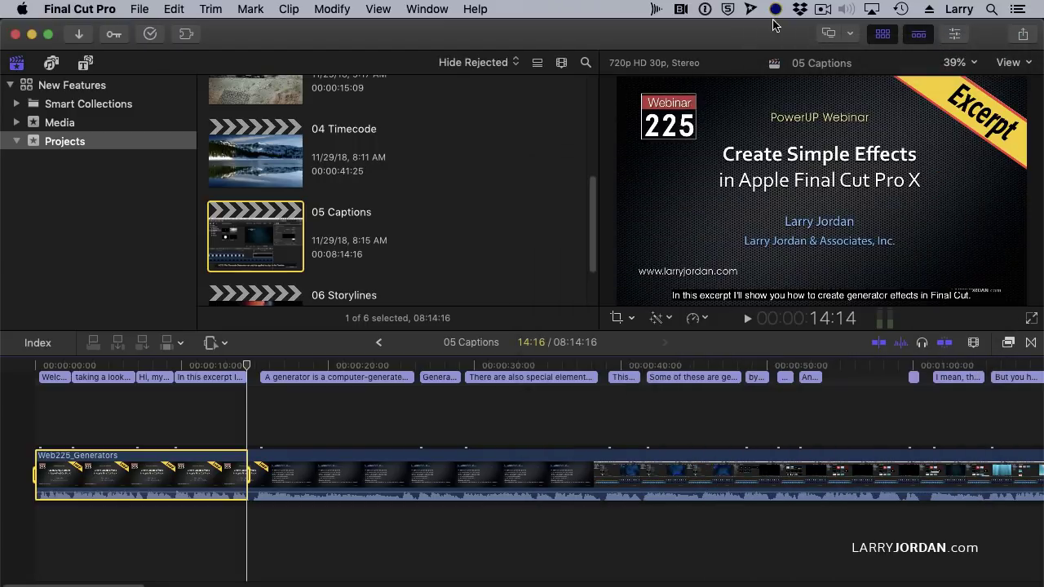
pyautogui.doubleClick(740, 32)
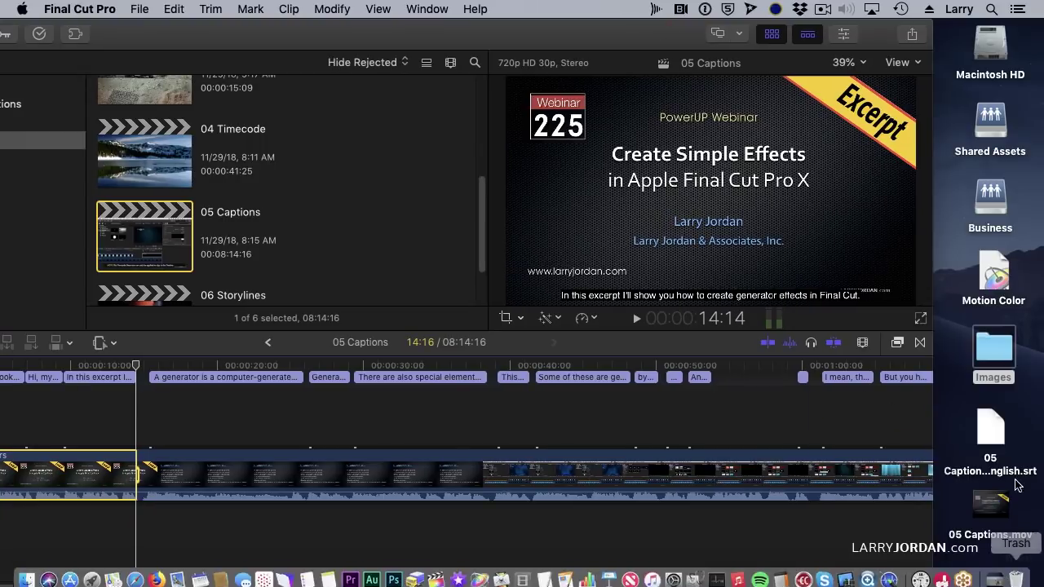
# Play 05 Captions.mov in QuickTime Player 7, pause it, and select the exported SRT file.
pyautogui.doubleClick(989, 504)
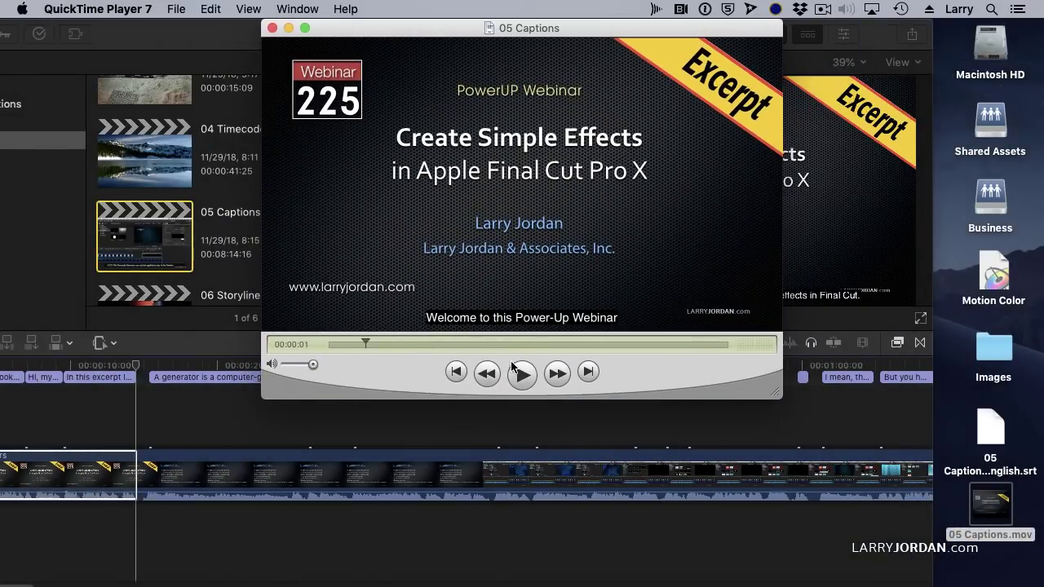
pyautogui.click(522, 373)
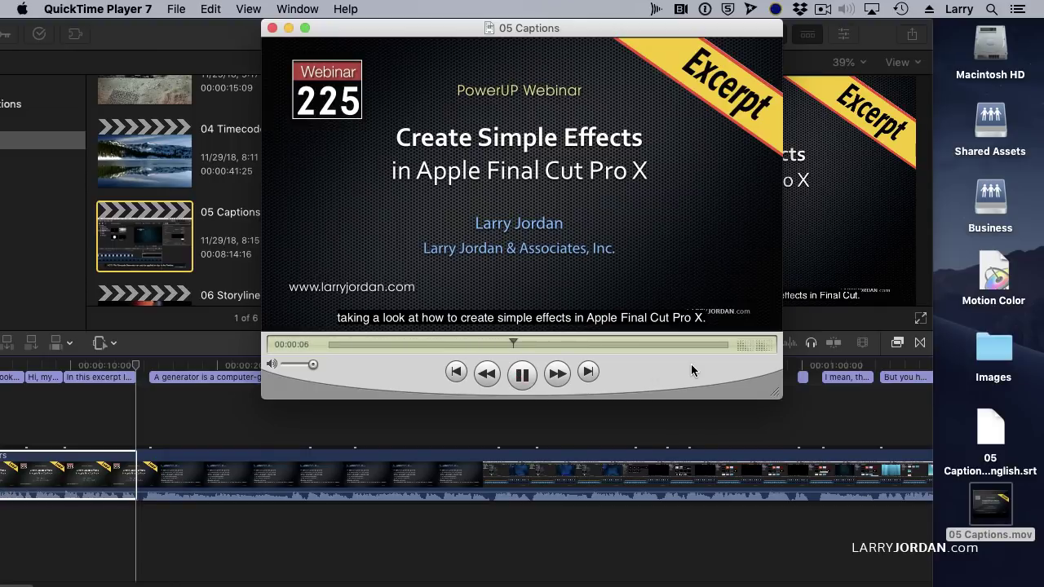
pyautogui.press('space')
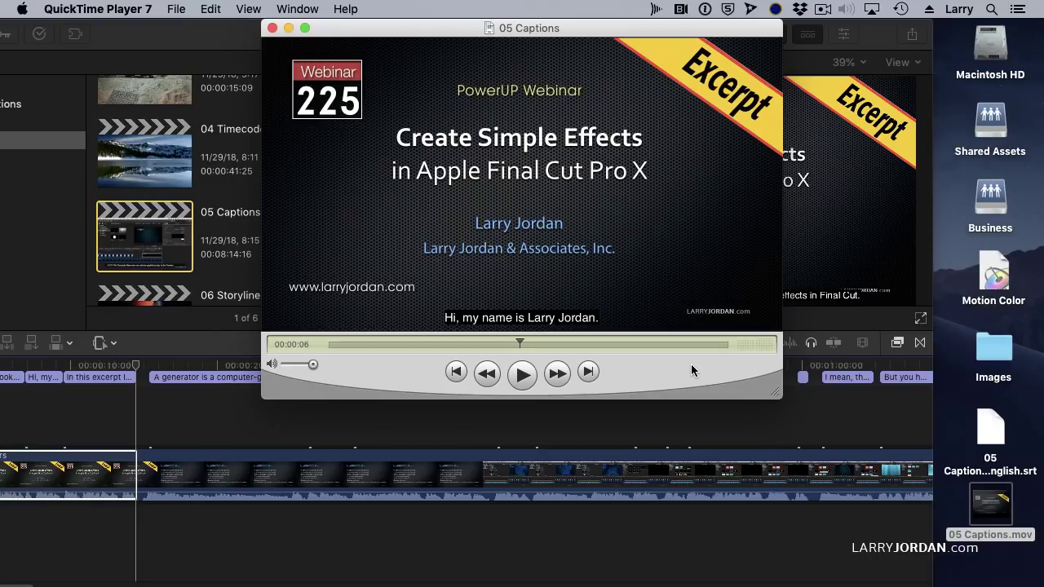
pyautogui.click(997, 436)
pyautogui.press('cmd+o')
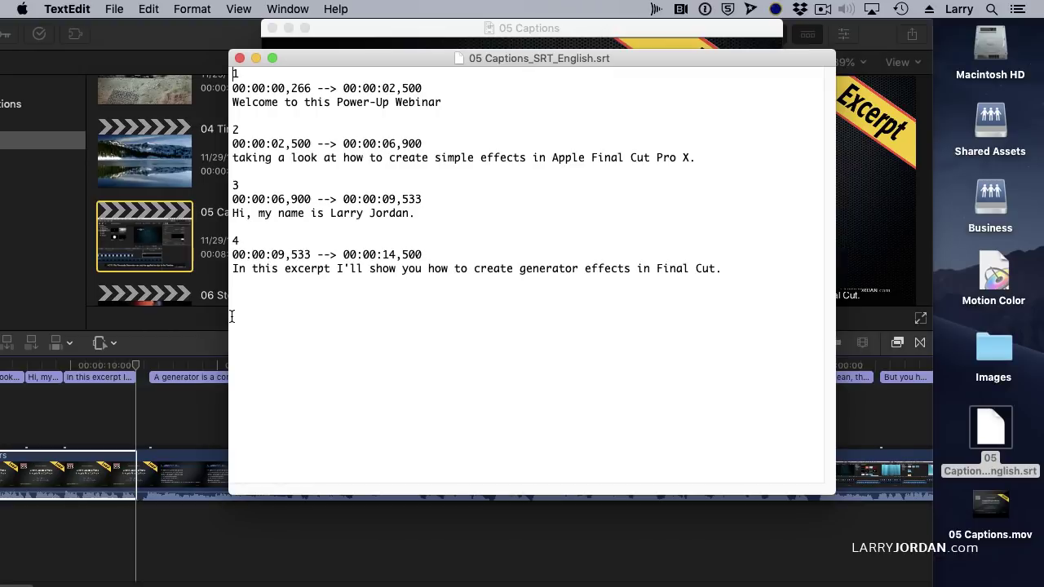
pyautogui.click(240, 58)
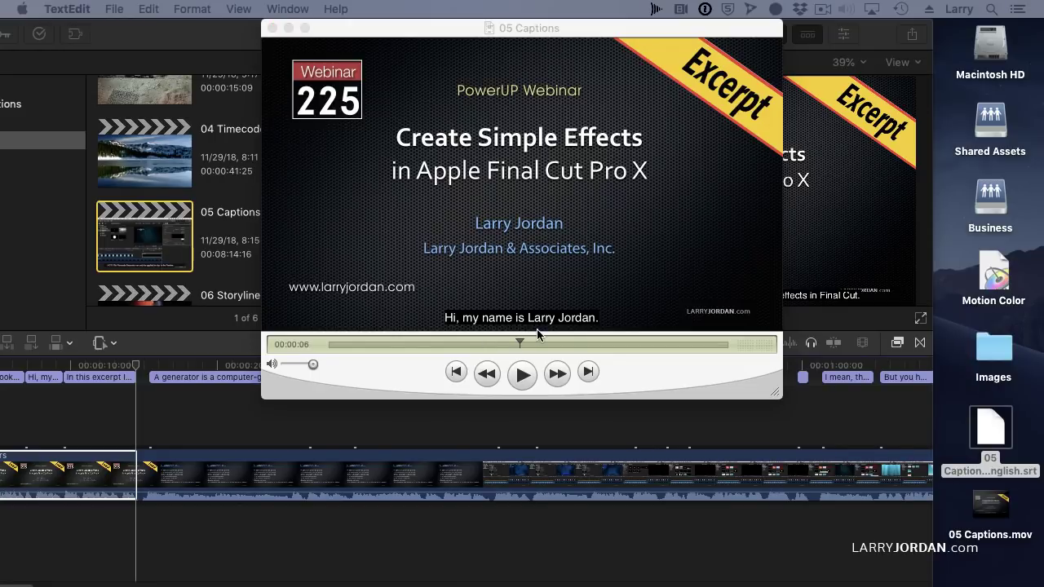
pyautogui.click(572, 30)
# Close the QuickTime player and restore the editor window showing the 05 Captions project.
pyautogui.press('super+w')
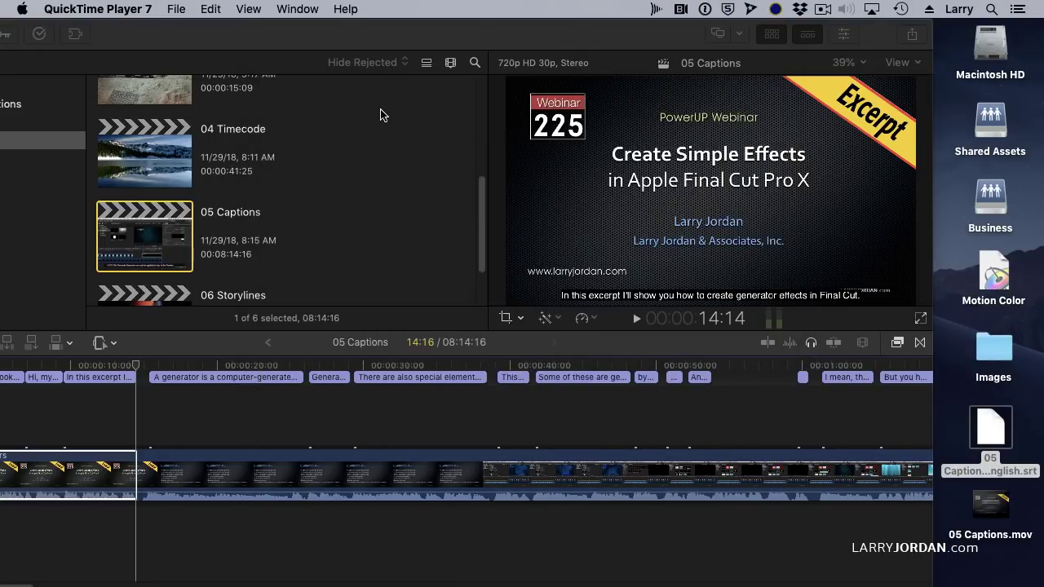
pyautogui.click(380, 117)
pyautogui.moveTo(386, 33); pyautogui.dragTo(475, 11)
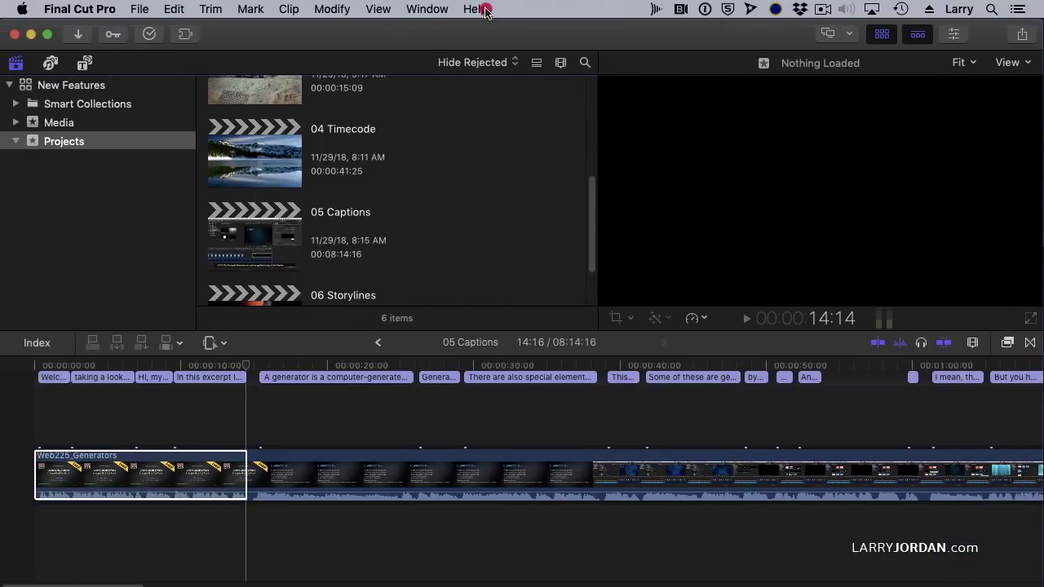